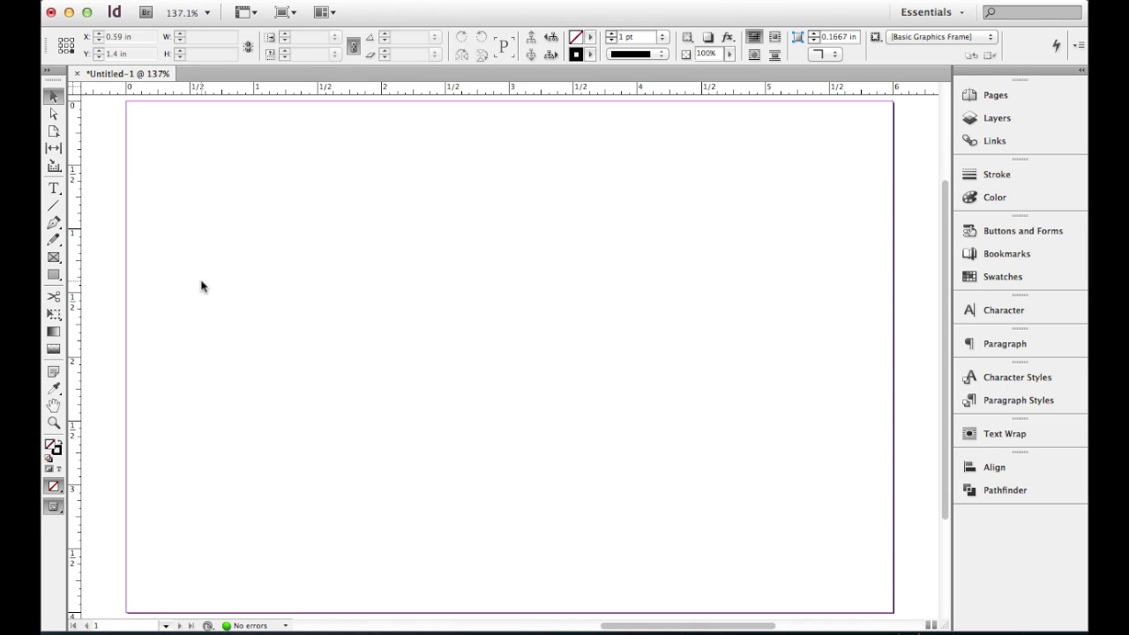
# - Create a 1.5 in by 1.5 in rectangle frame in the upper-left area of the page
pyautogui.click(53, 257)
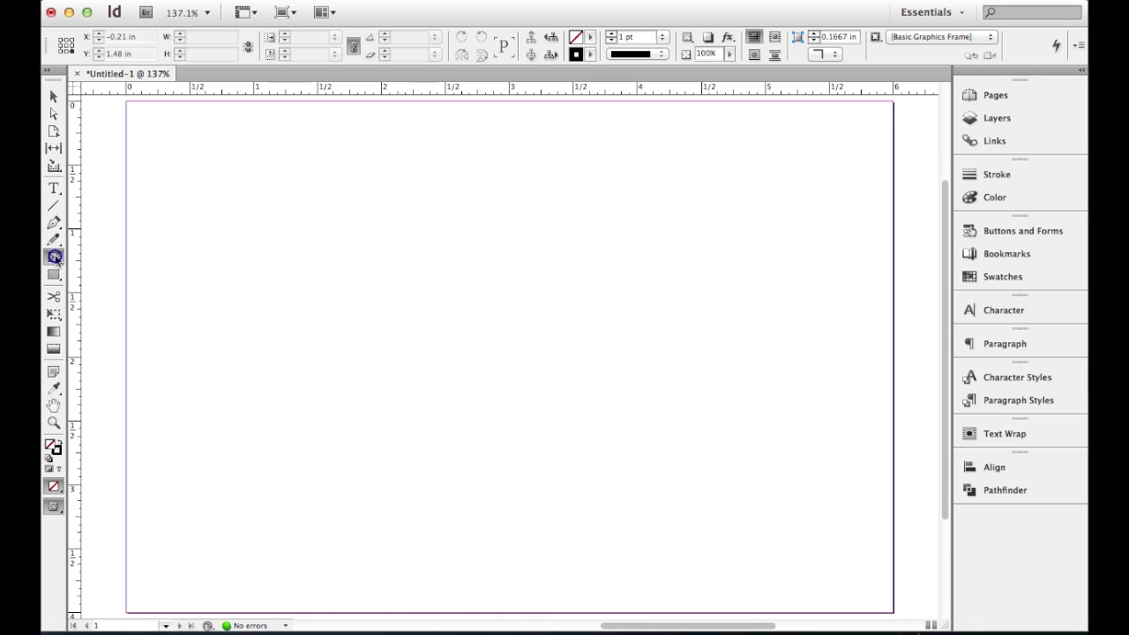
pyautogui.click(200, 176)
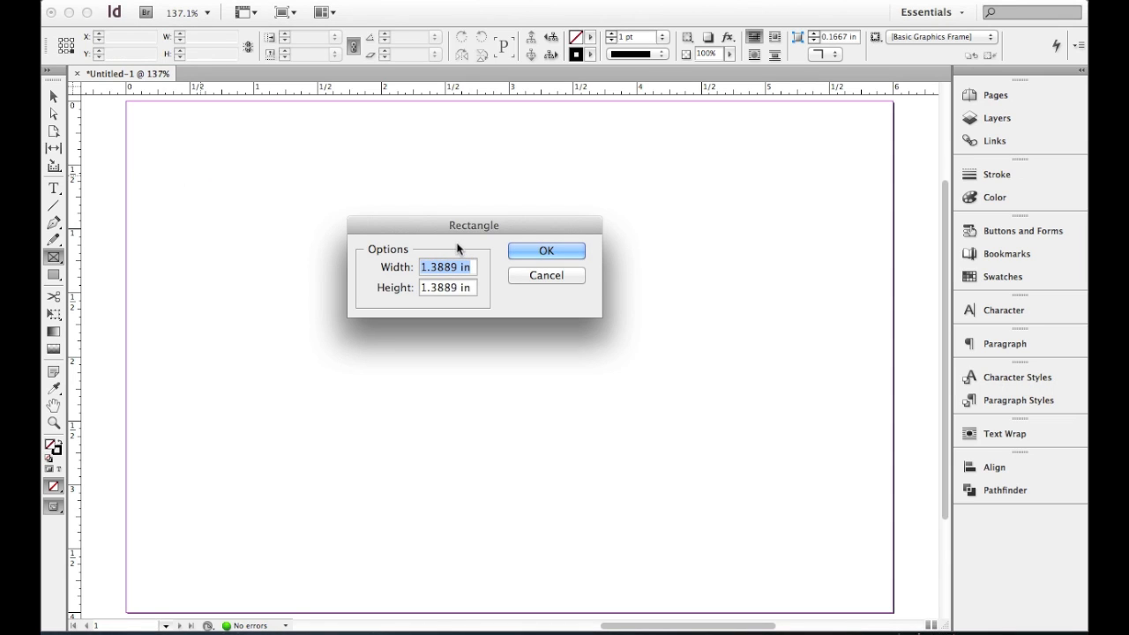
pyautogui.moveTo(494, 224); pyautogui.dragTo(472, 207)
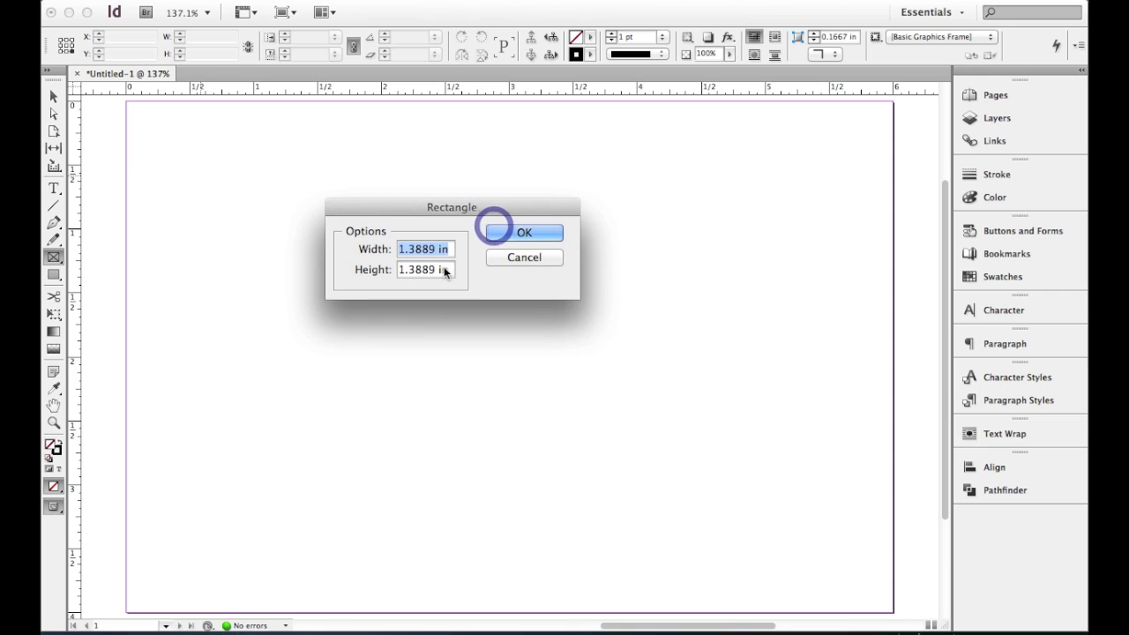
pyautogui.write('1.5')
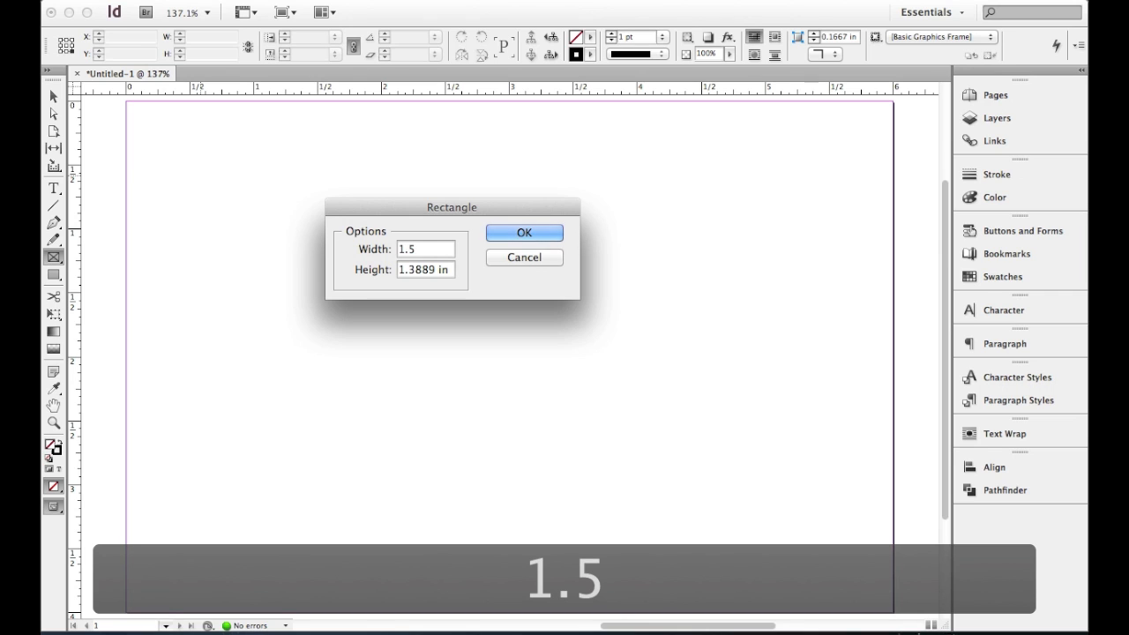
pyautogui.press('Tab')
pyautogui.write('1.5')
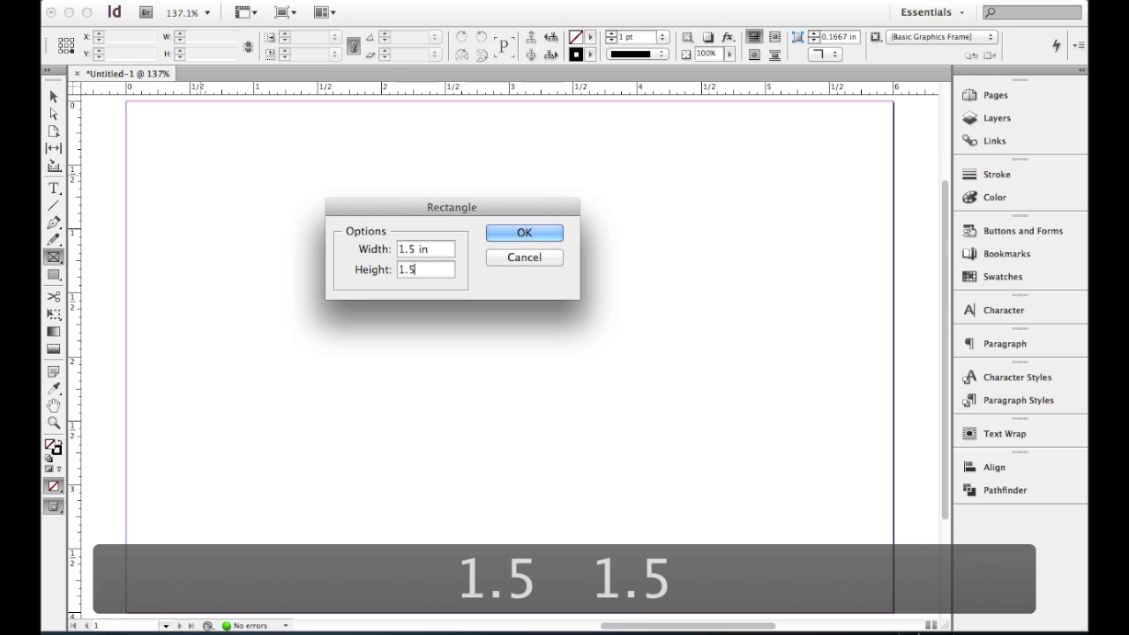
pyautogui.press('Tab')
pyautogui.click(530, 232)
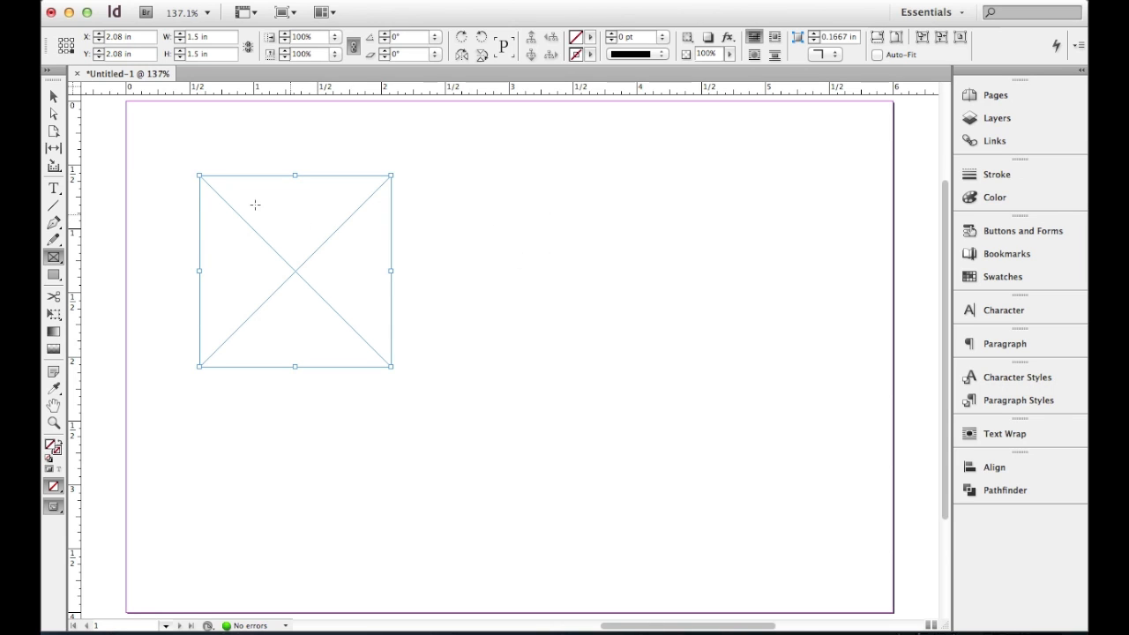
# - Duplicate the frame twice, placing one copy beside the original and the other near the page's right edge
pyautogui.press('super+c')
pyautogui.press('super+v')
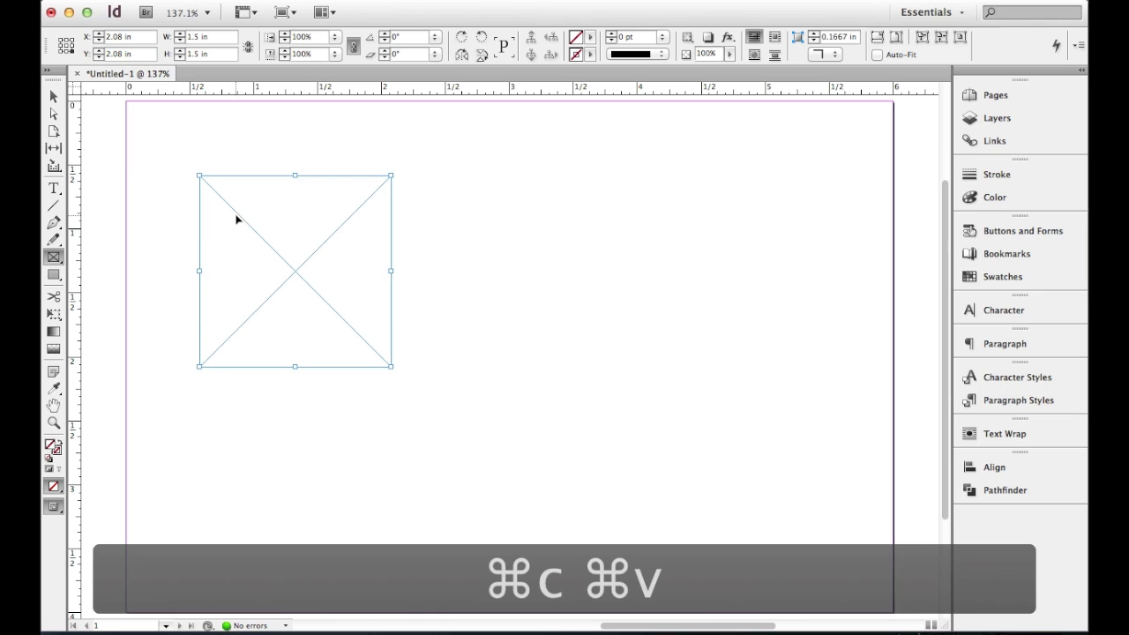
pyautogui.click(53, 95)
pyautogui.moveTo(554, 316); pyautogui.dragTo(553, 228)
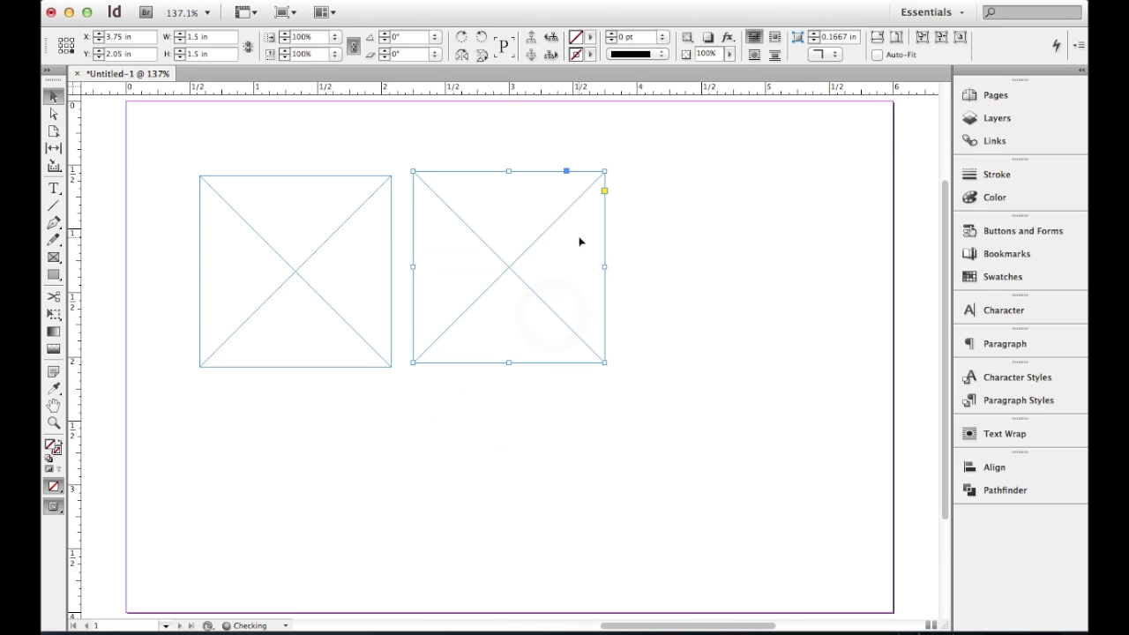
pyautogui.press('super+v')
pyautogui.moveTo(528, 379); pyautogui.dragTo(770, 310)
# - Lower the middle frame and try positioning the left frame against it at different heights
pyautogui.moveTo(523, 247); pyautogui.dragTo(516, 351)
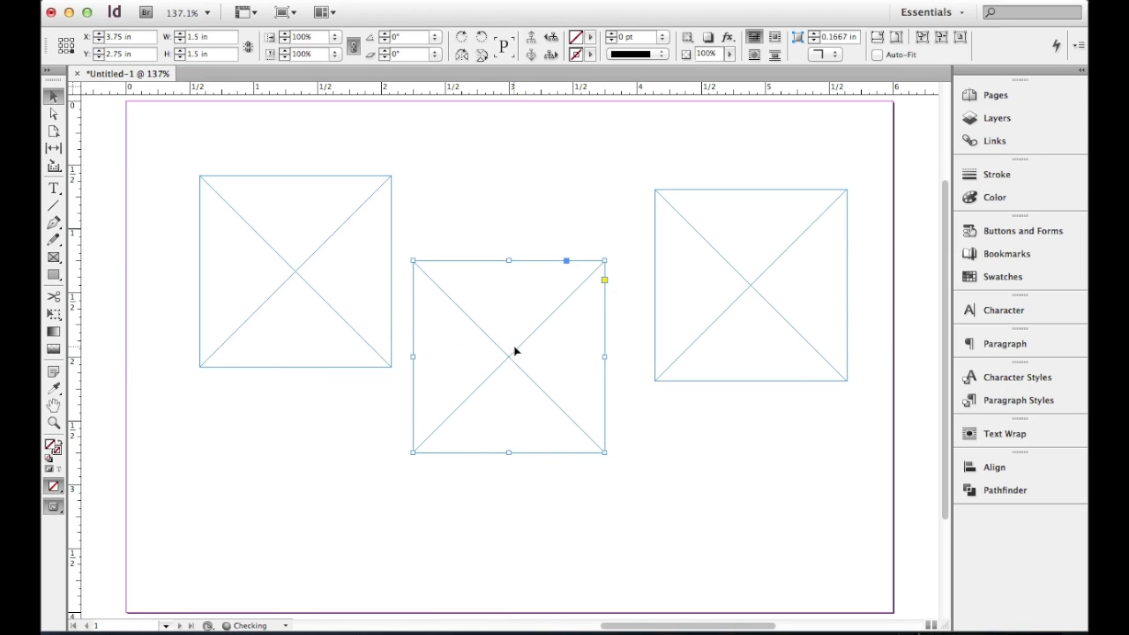
pyautogui.click(284, 261)
pyautogui.moveTo(279, 256)
pyautogui.mouseDown()
pyautogui.moveTo(280, 347)
pyautogui.moveTo(292, 334)
pyautogui.moveTo(280, 315)
pyautogui.moveTo(279, 252)
pyautogui.mouseUp()
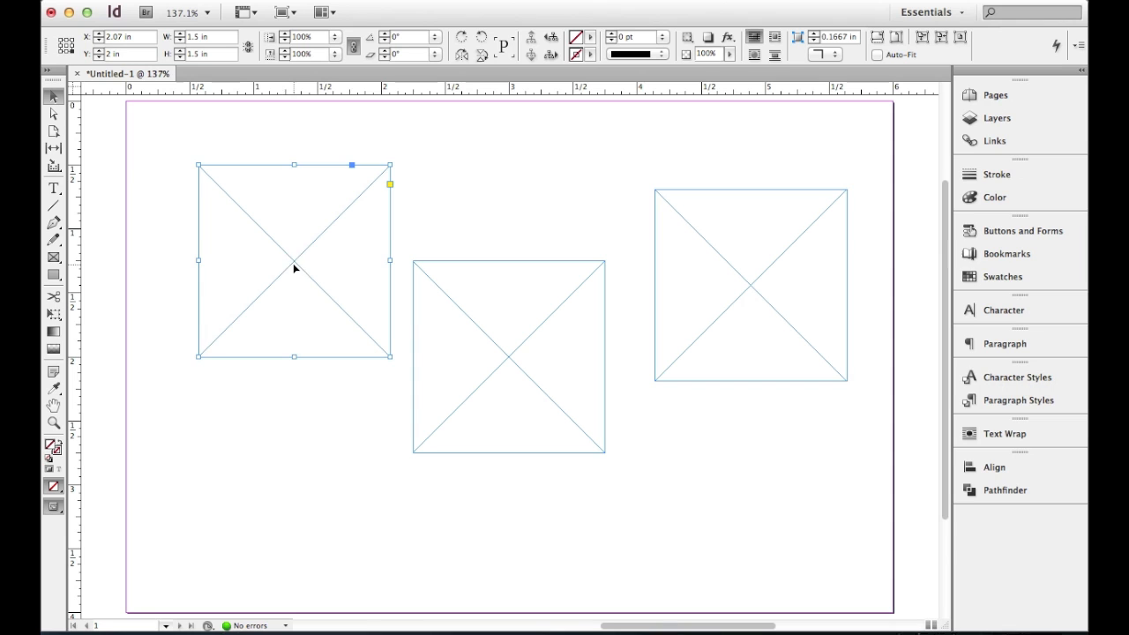
pyautogui.moveTo(300, 267); pyautogui.dragTo(298, 172)
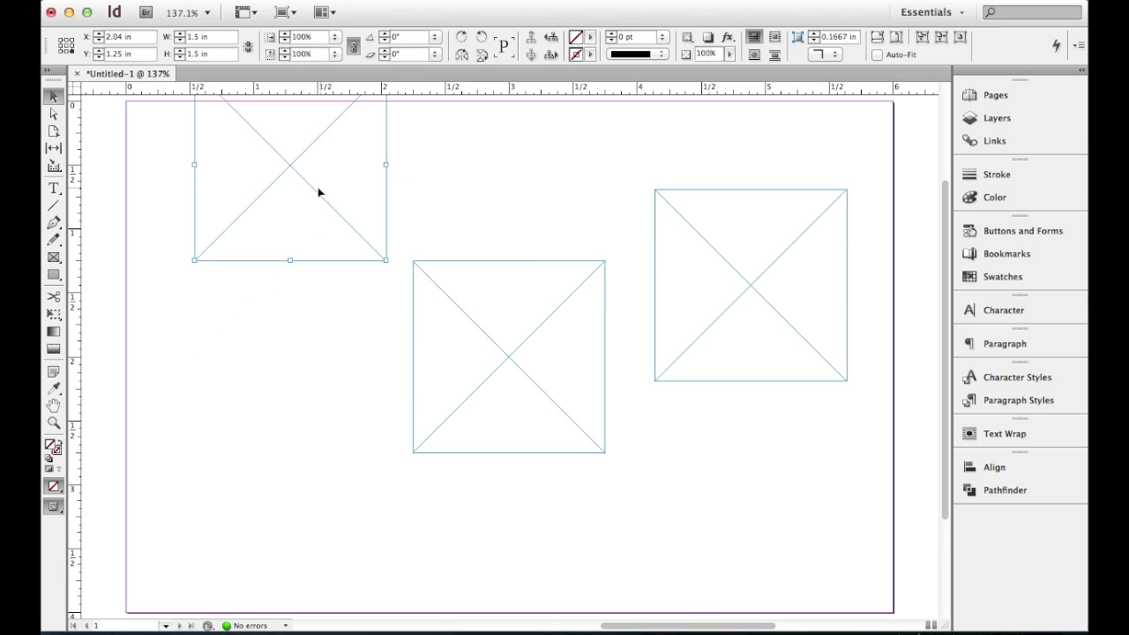
# - Arrange the three frames in an evenly spaced row near the page's top, with their lower edges at about Y 1.7 in
pyautogui.moveTo(319, 198); pyautogui.dragTo(296, 255)
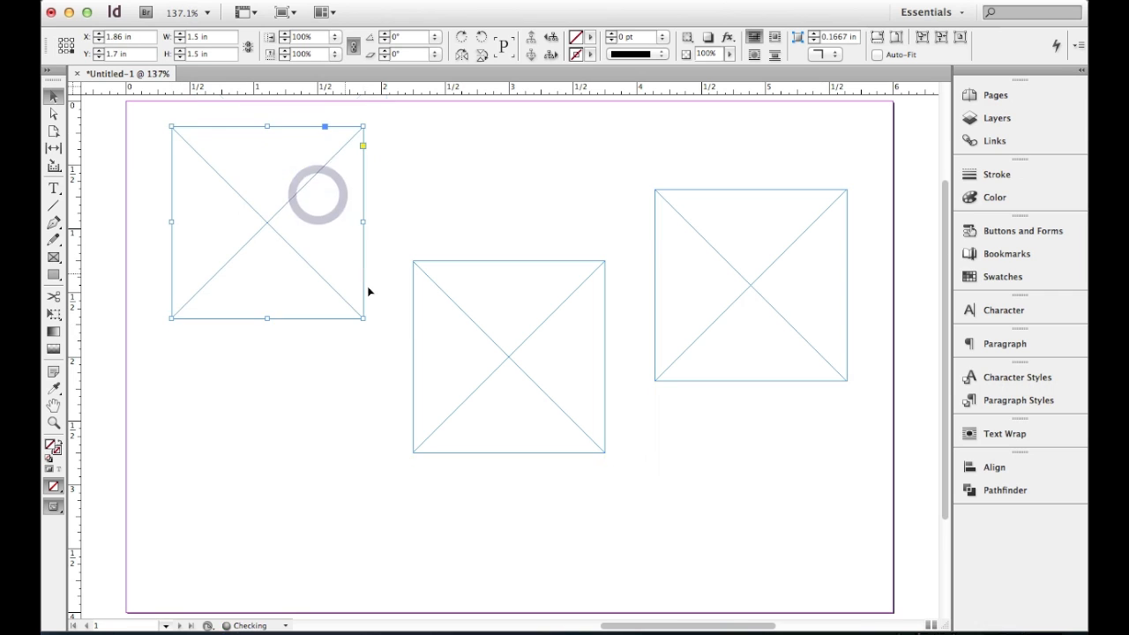
pyautogui.moveTo(490, 340); pyautogui.dragTo(460, 204)
pyautogui.moveTo(734, 268); pyautogui.dragTo(678, 215)
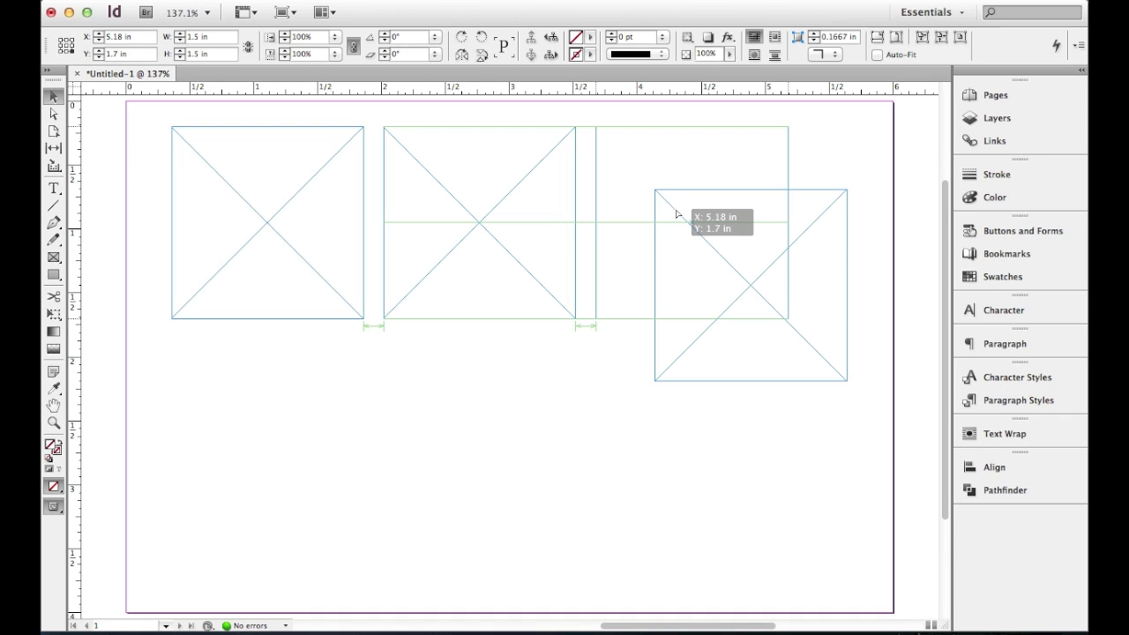
pyautogui.moveTo(677, 214); pyautogui.dragTo(677, 214)
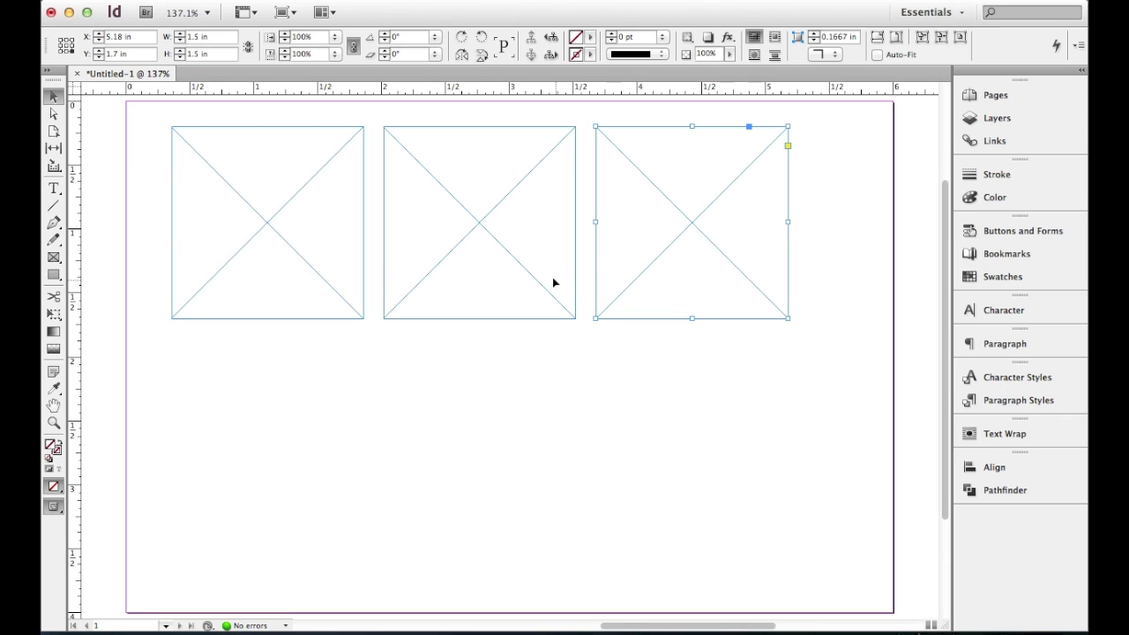
# - Duplicate the row of three frames and place the copy directly below, with its lower edge at about Y 3.35 in
pyautogui.moveTo(731, 370); pyautogui.dragTo(327, 255)
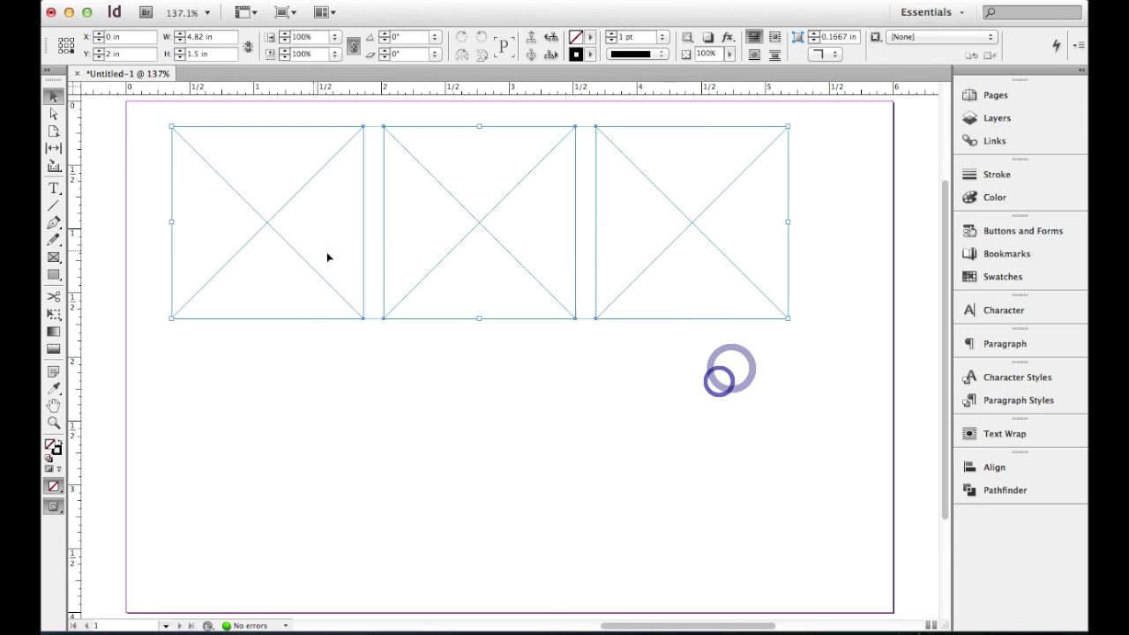
pyautogui.press('super+c')
pyautogui.press('super+v')
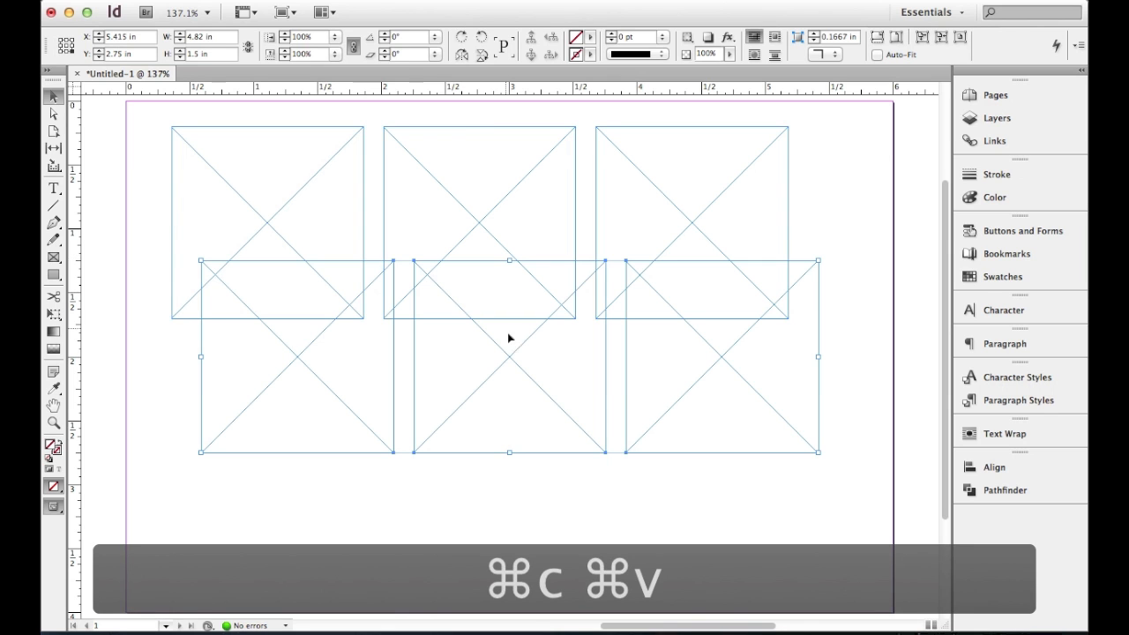
pyautogui.moveTo(518, 355); pyautogui.dragTo(491, 435)
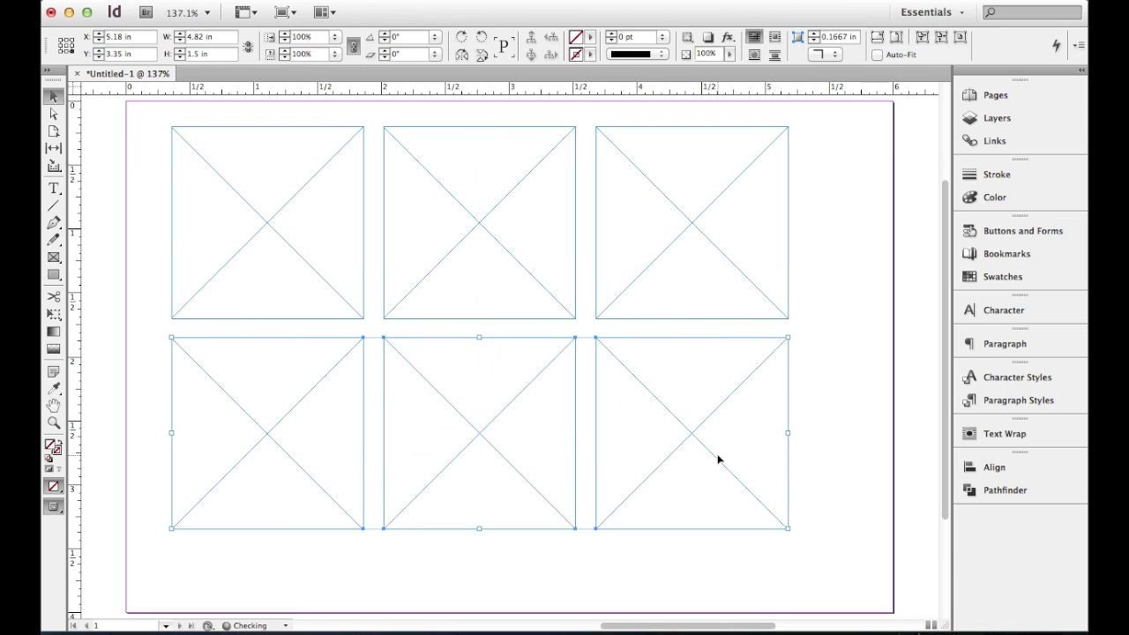
pyautogui.click(838, 355)
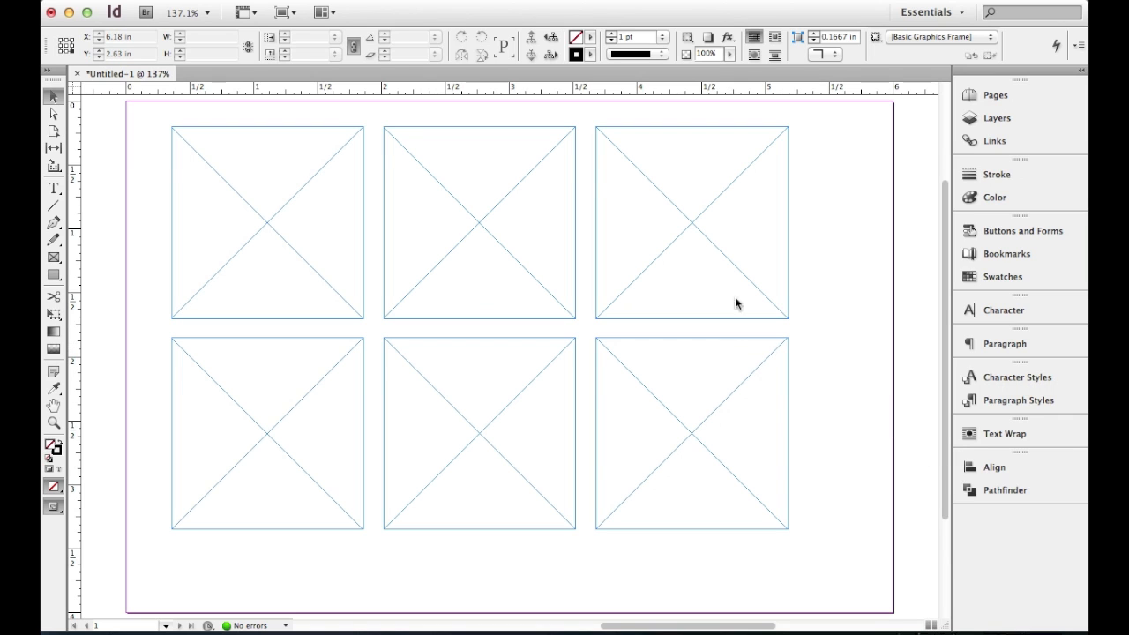
# - Display the Align options for objects
pyautogui.click(474, 0)
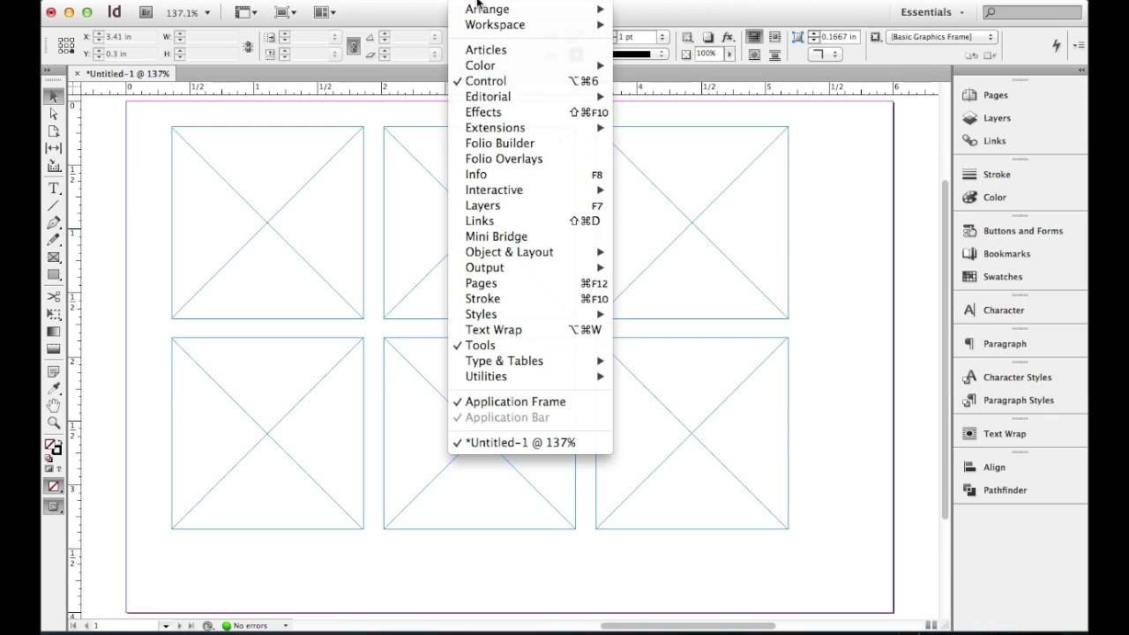
pyautogui.moveTo(502, 254)
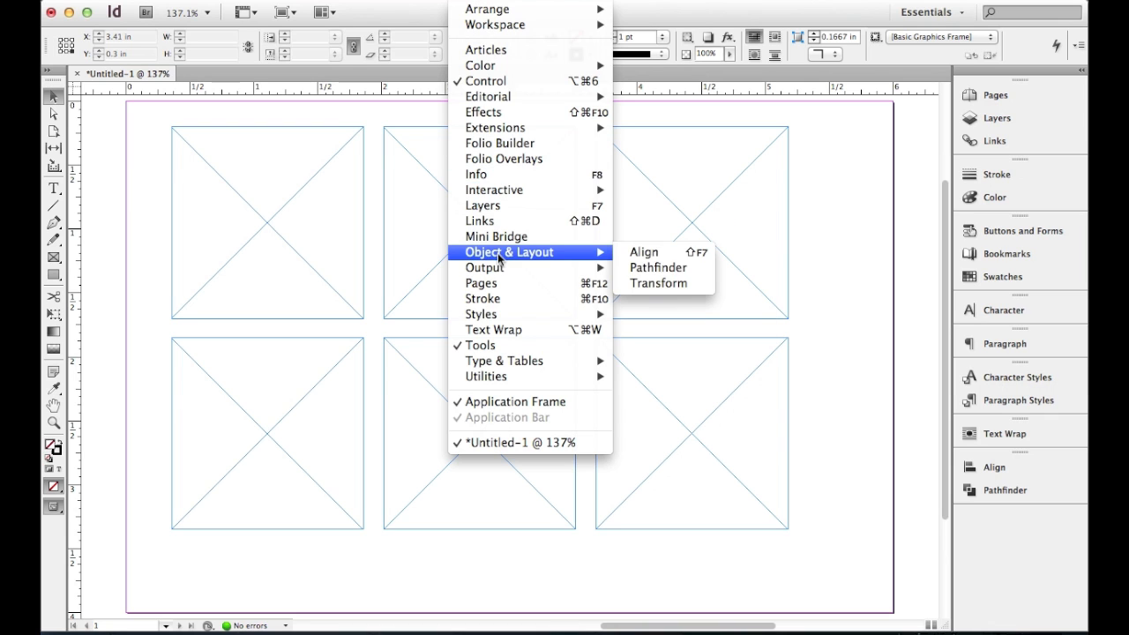
pyautogui.click(655, 253)
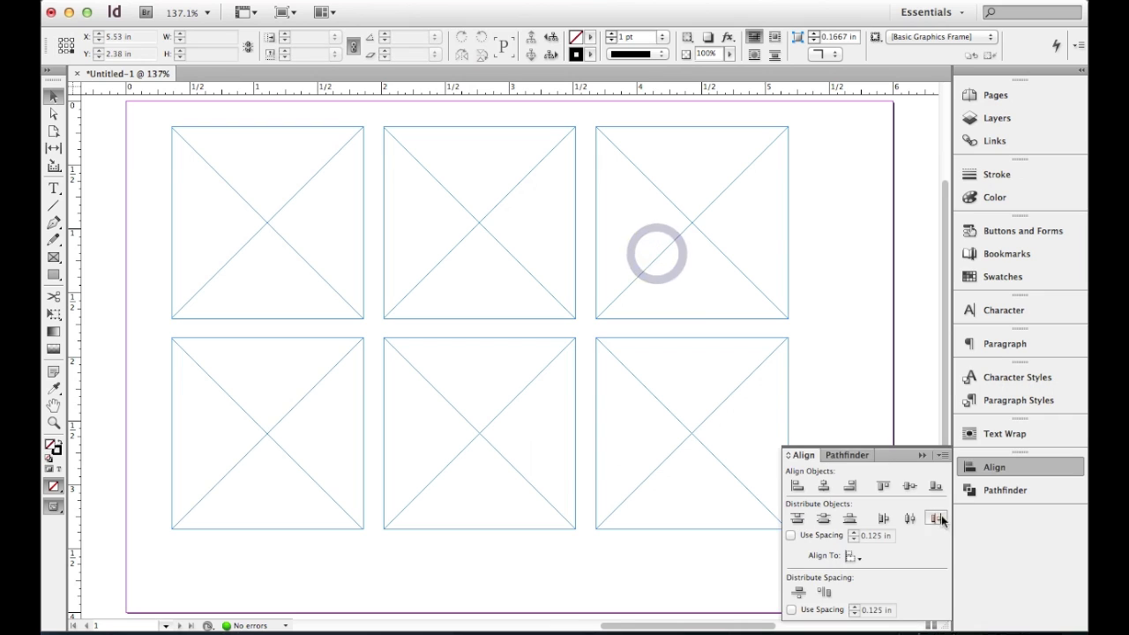
pyautogui.moveTo(898, 454); pyautogui.dragTo(1005, 474)
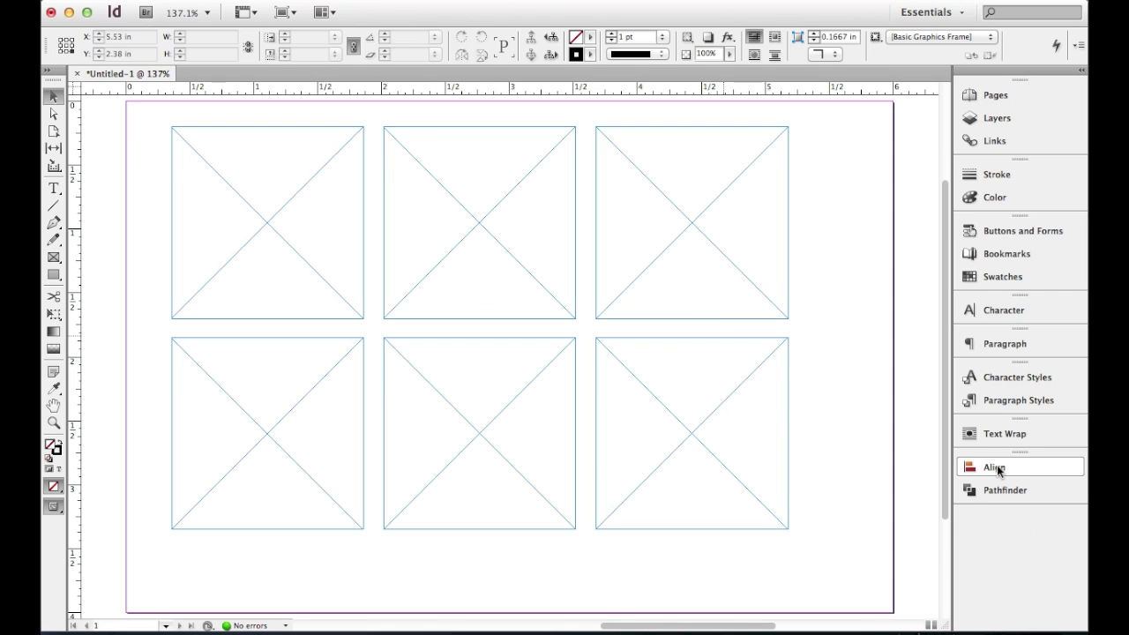
pyautogui.click(994, 468)
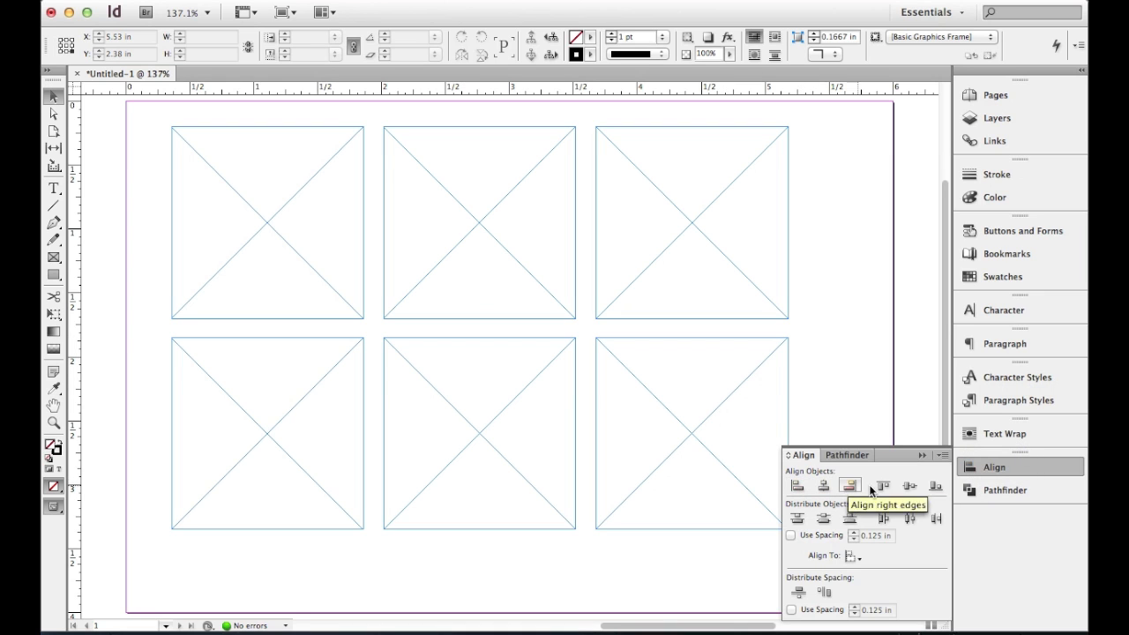
# - Move the three lower frames and the middle and right upper frames slightly out of line with uneven gaps
pyautogui.click(812, 359)
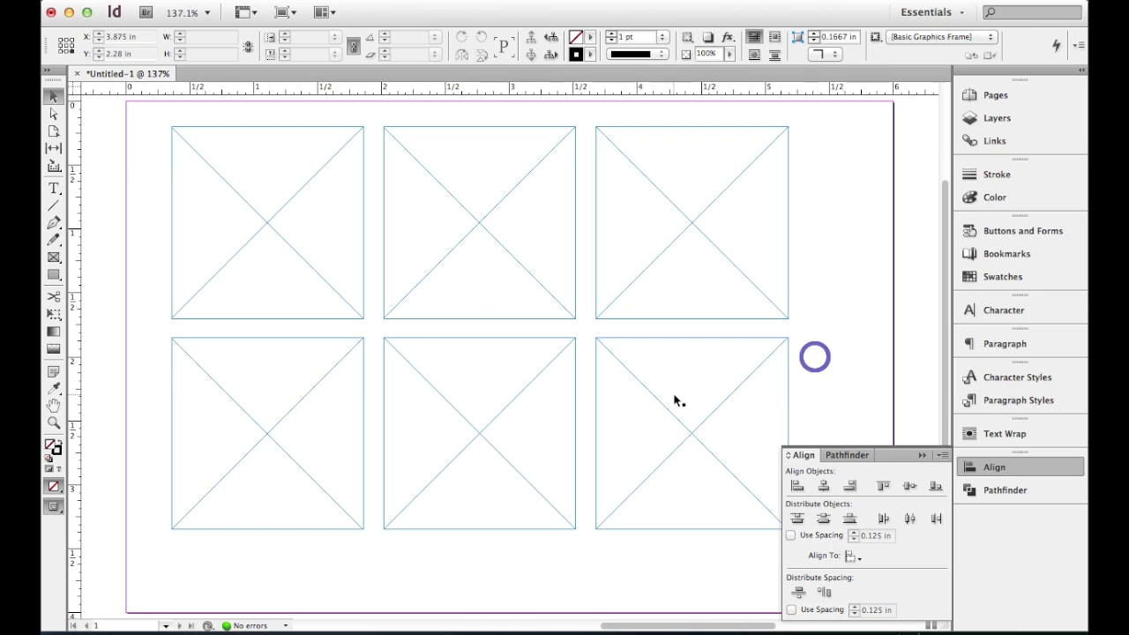
pyautogui.moveTo(681, 374); pyautogui.dragTo(746, 435)
pyautogui.moveTo(496, 396); pyautogui.dragTo(520, 488)
pyautogui.moveTo(323, 403); pyautogui.dragTo(334, 441)
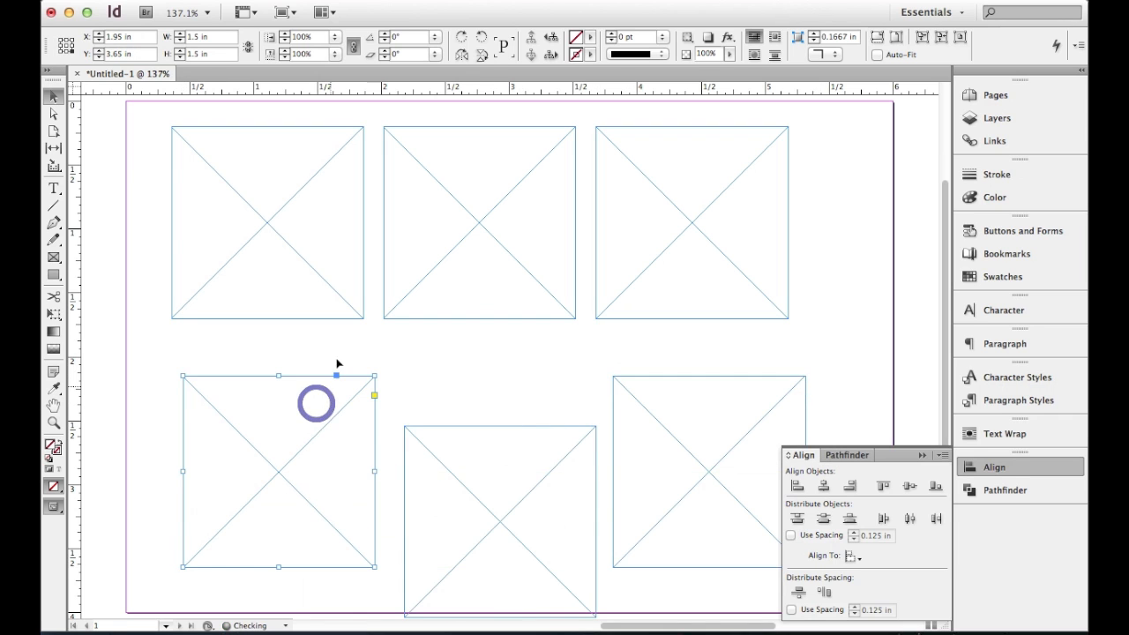
pyautogui.moveTo(449, 254); pyautogui.dragTo(448, 277)
pyautogui.moveTo(685, 245); pyautogui.dragTo(718, 264)
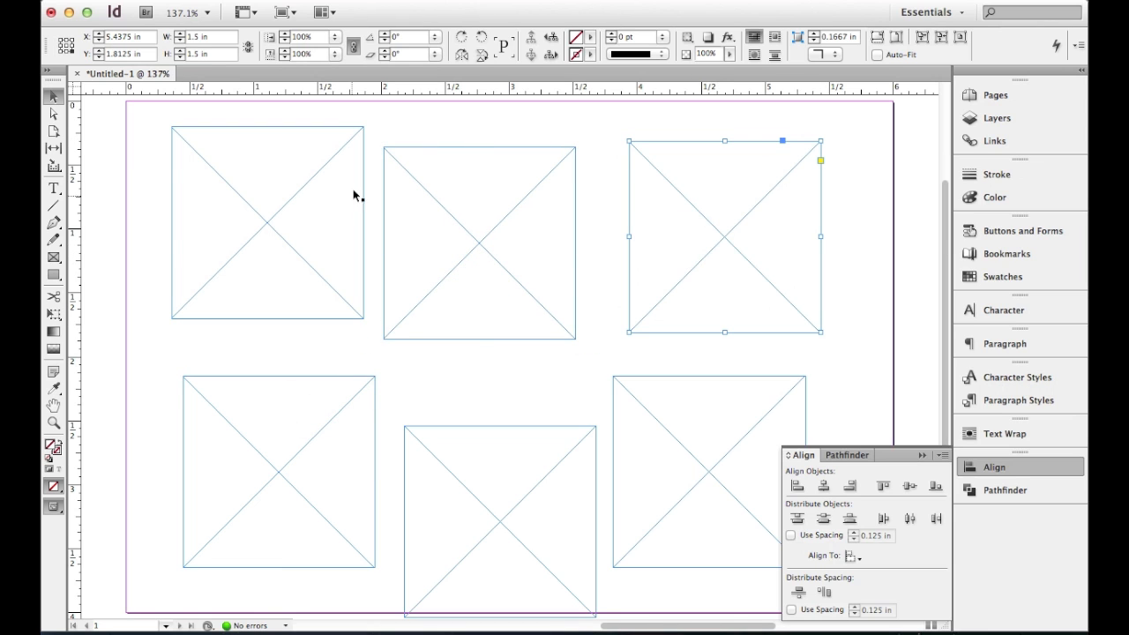
pyautogui.click(827, 206)
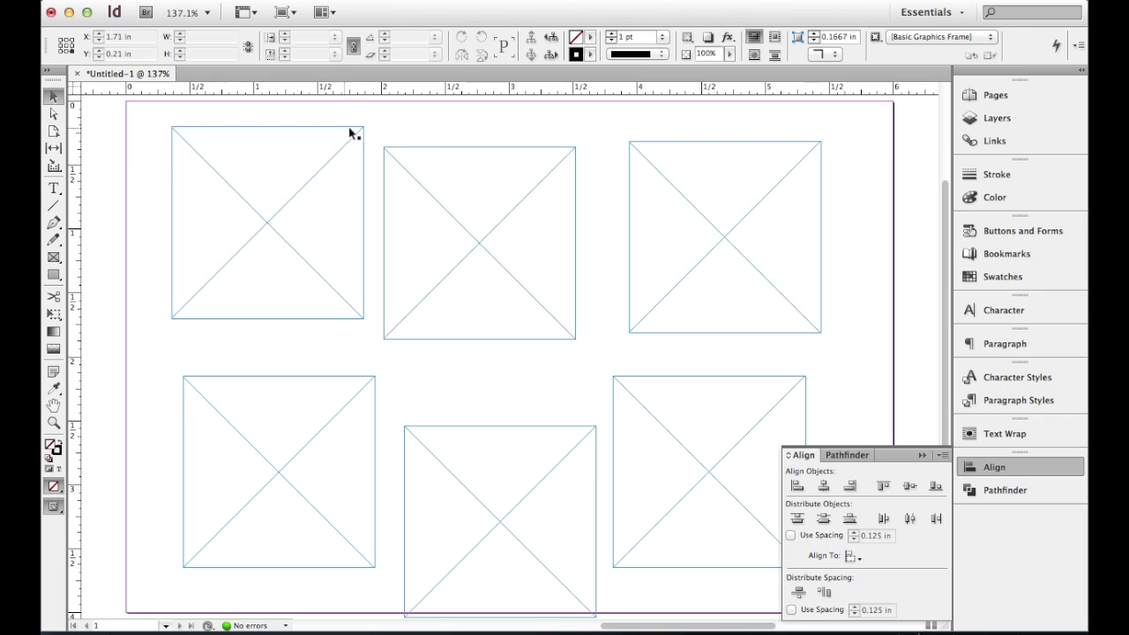
# - Align the top edges of the three upper frames, using the upper-left frame as the key object
pyautogui.moveTo(851, 273); pyautogui.dragTo(167, 177)
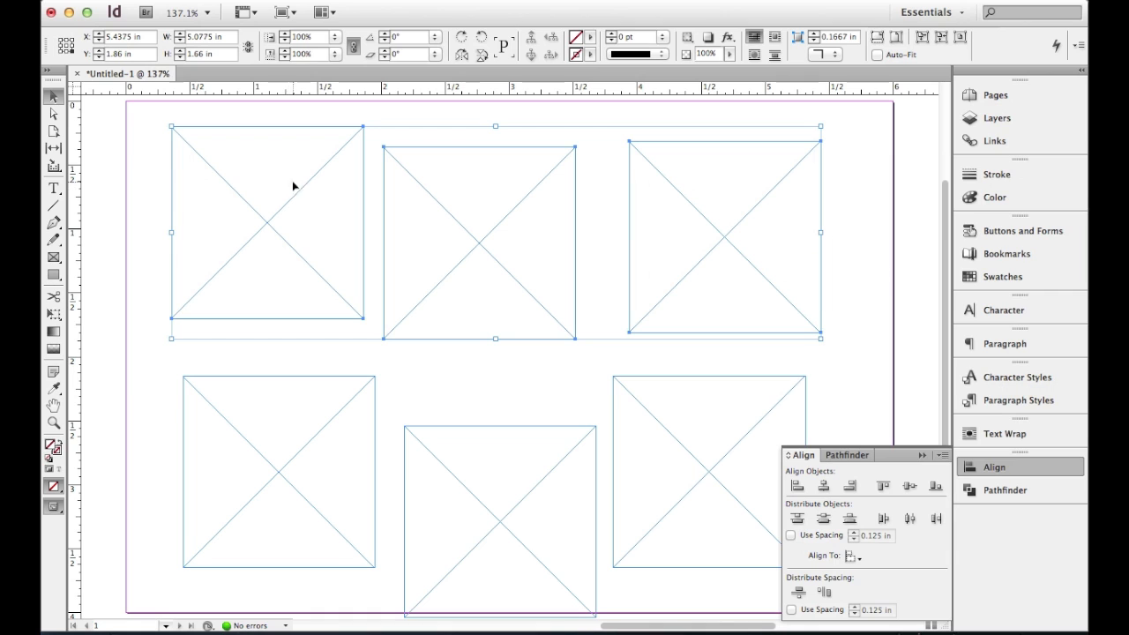
pyautogui.click(304, 187)
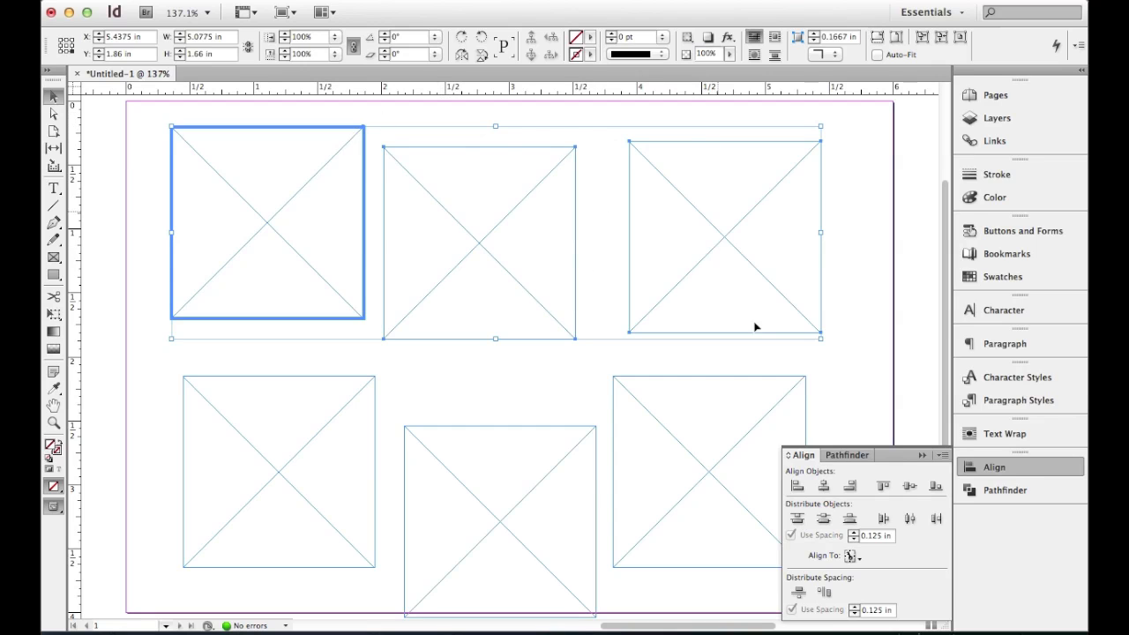
pyautogui.click(883, 486)
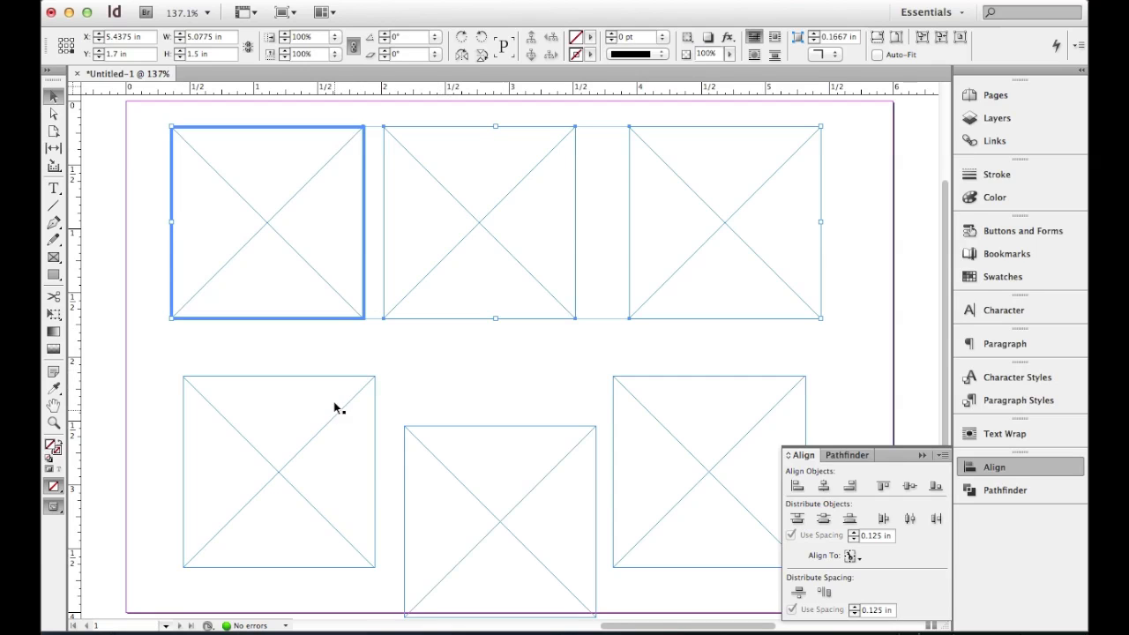
pyautogui.click(424, 365)
# - Align the left edges of the two left-column frames, using the upper-left frame as the key object
pyautogui.click(289, 294)
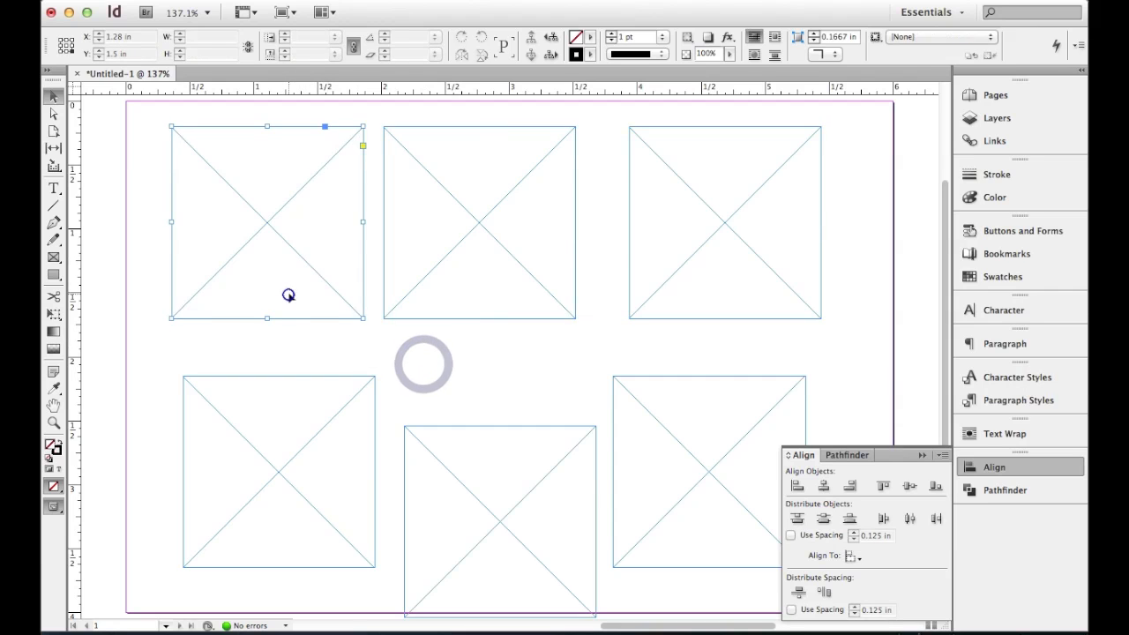
pyautogui.keyDown('shift'); pyautogui.click(283, 437); pyautogui.keyUp('shift')
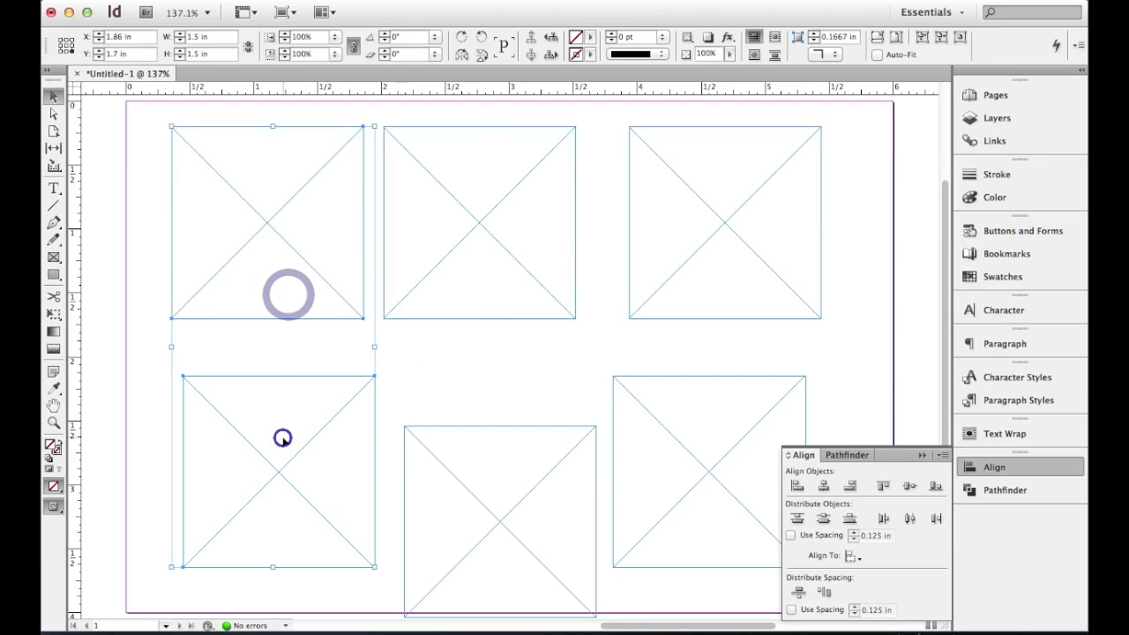
pyautogui.click(271, 217)
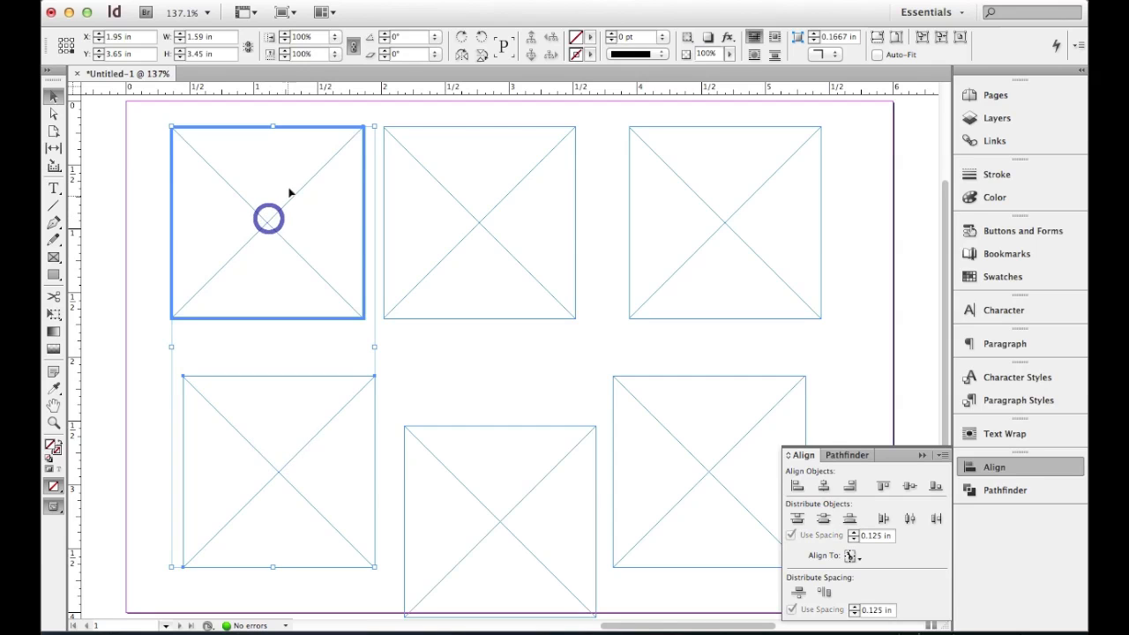
pyautogui.click(796, 486)
pyautogui.click(796, 486)
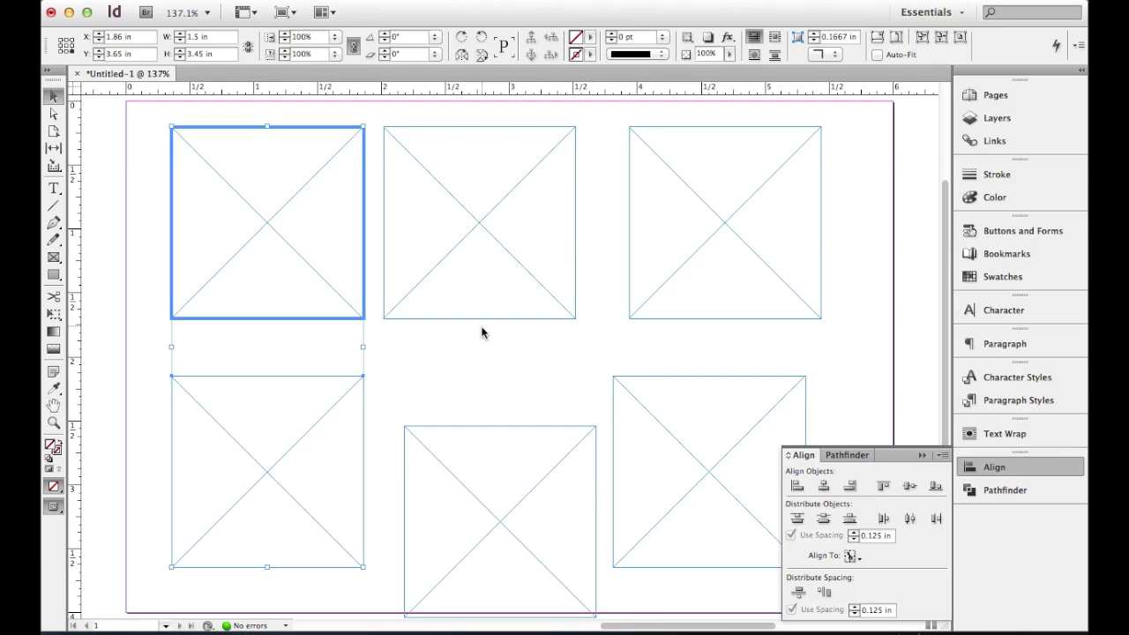
pyautogui.click(510, 342)
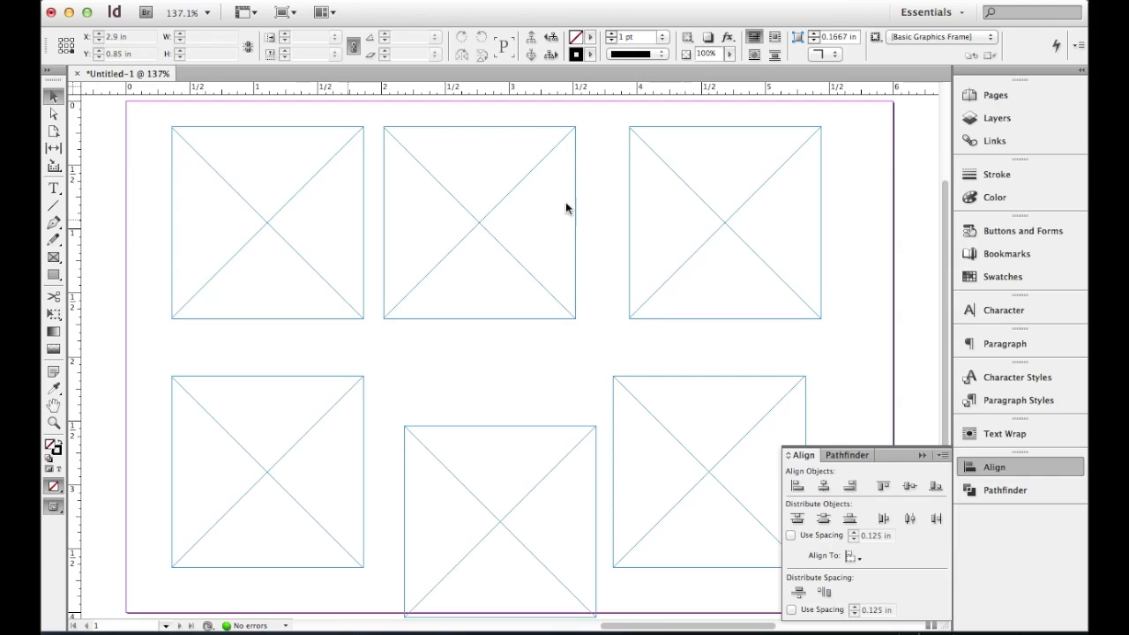
# - Distribute the horizontal centers of the three upper frames evenly across the row
pyautogui.click(497, 205)
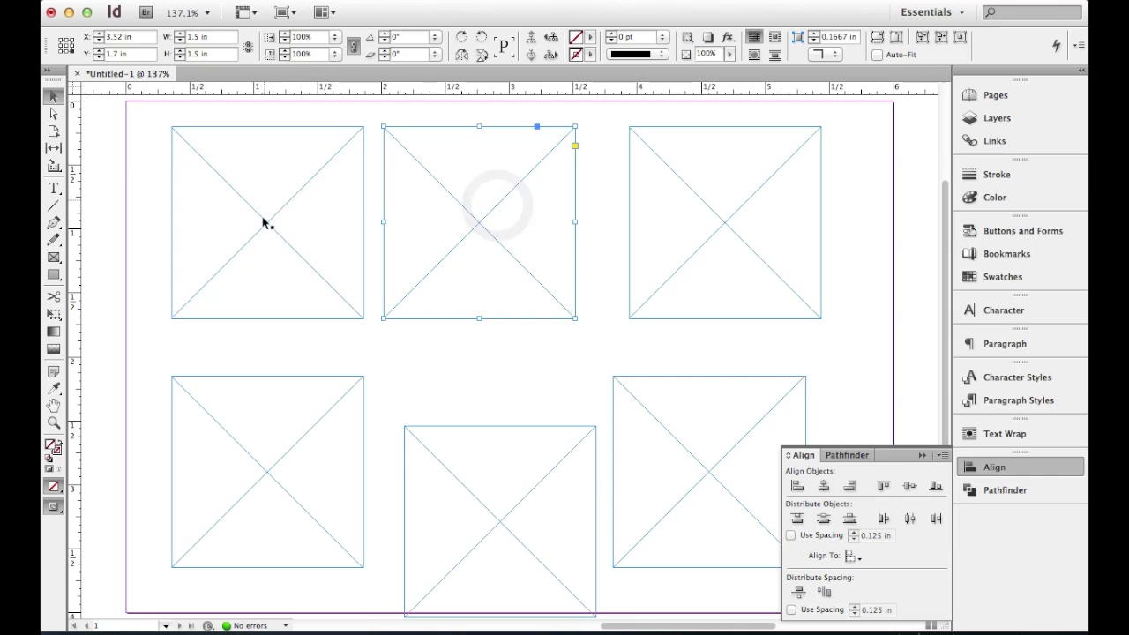
pyautogui.click(833, 228)
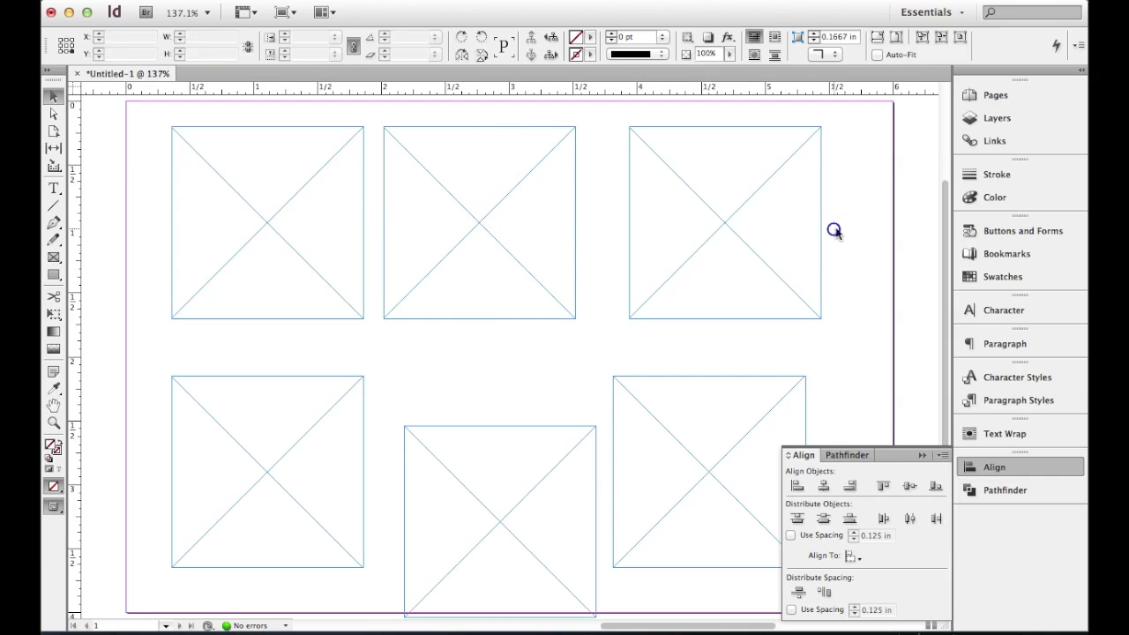
pyautogui.moveTo(702, 255); pyautogui.dragTo(308, 273)
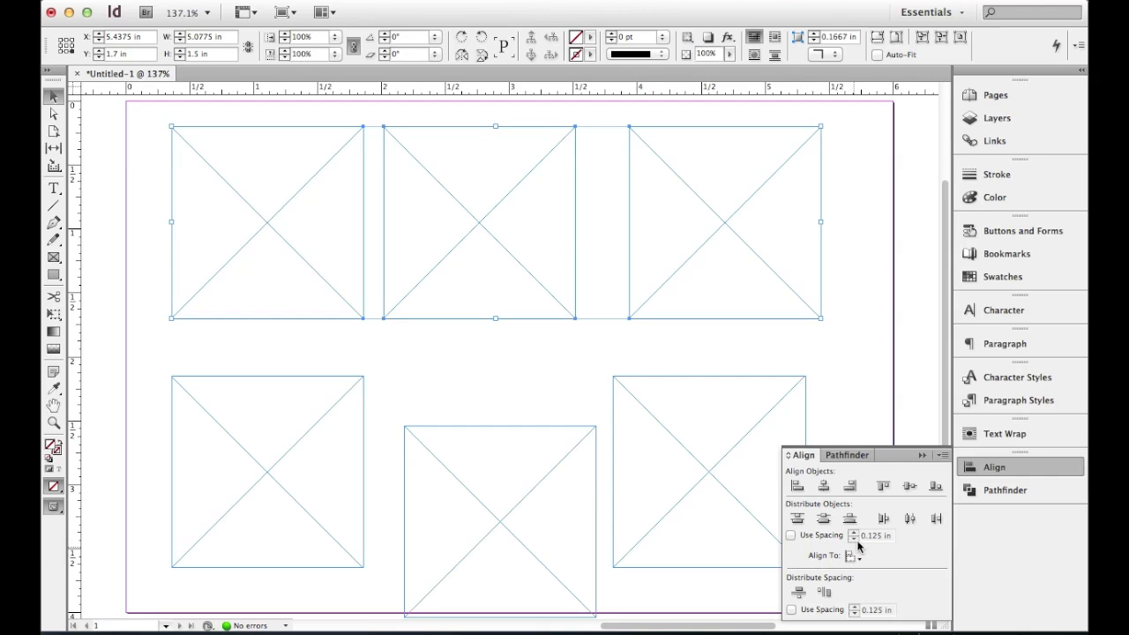
pyautogui.click(909, 519)
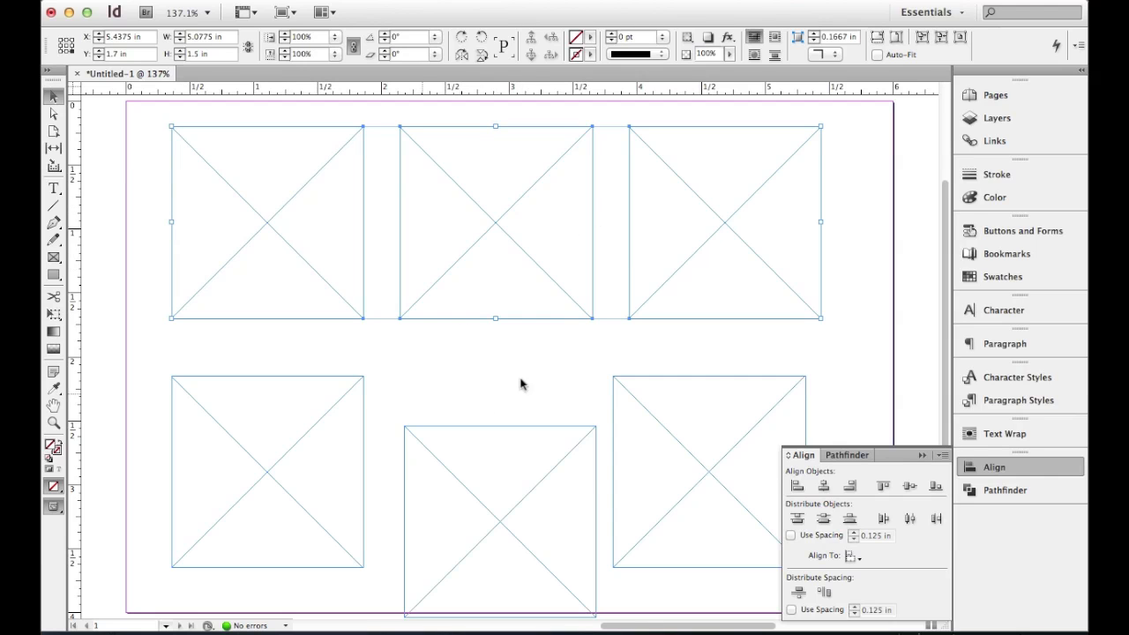
pyautogui.click(684, 352)
# - Align the right edges of the two right-column frames, using the upper-right frame as the key object
pyautogui.moveTo(827, 357); pyautogui.dragTo(273, 441)
pyautogui.click(777, 339)
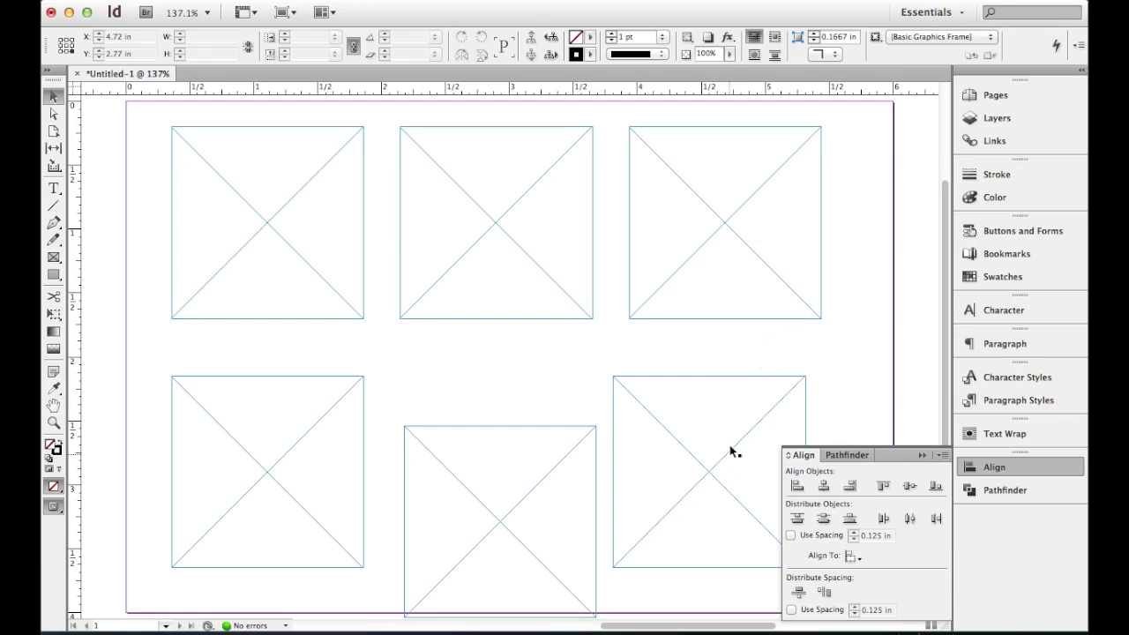
pyautogui.moveTo(846, 290); pyautogui.dragTo(697, 423)
pyautogui.click(766, 271)
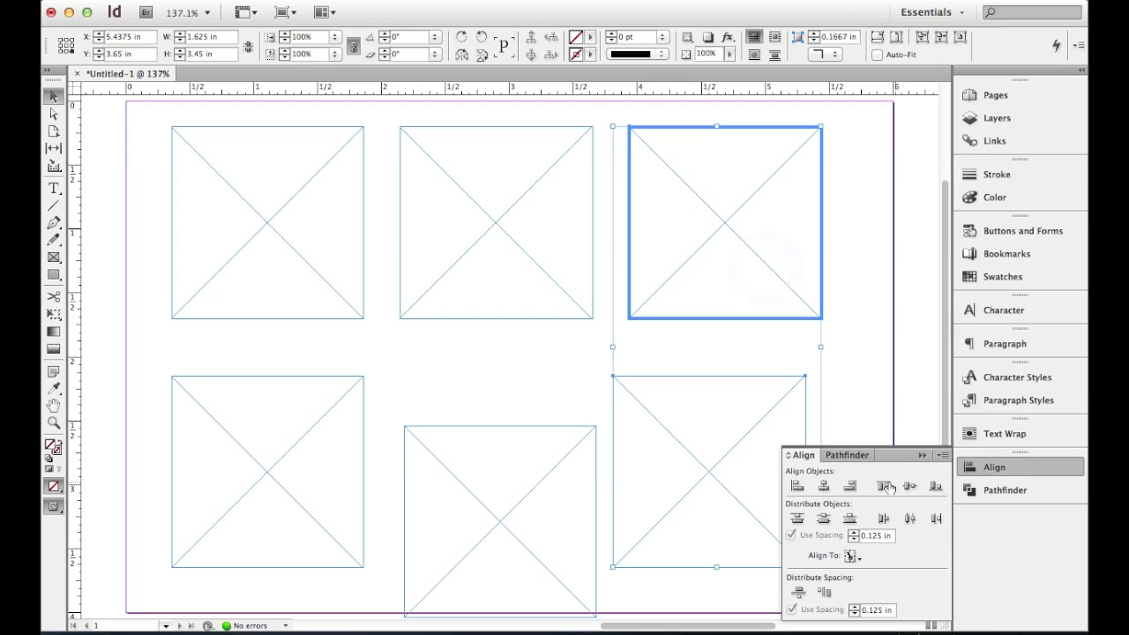
pyautogui.click(849, 487)
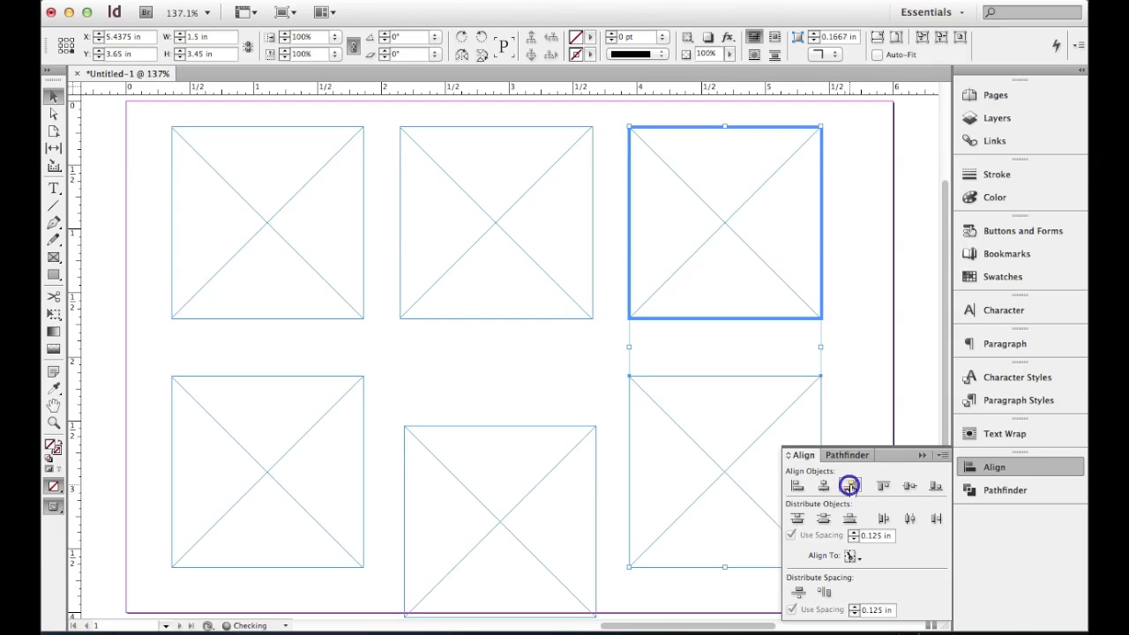
pyautogui.click(864, 325)
# - Distribute the horizontal centers of the three lower frames evenly across the row
pyautogui.click(676, 420)
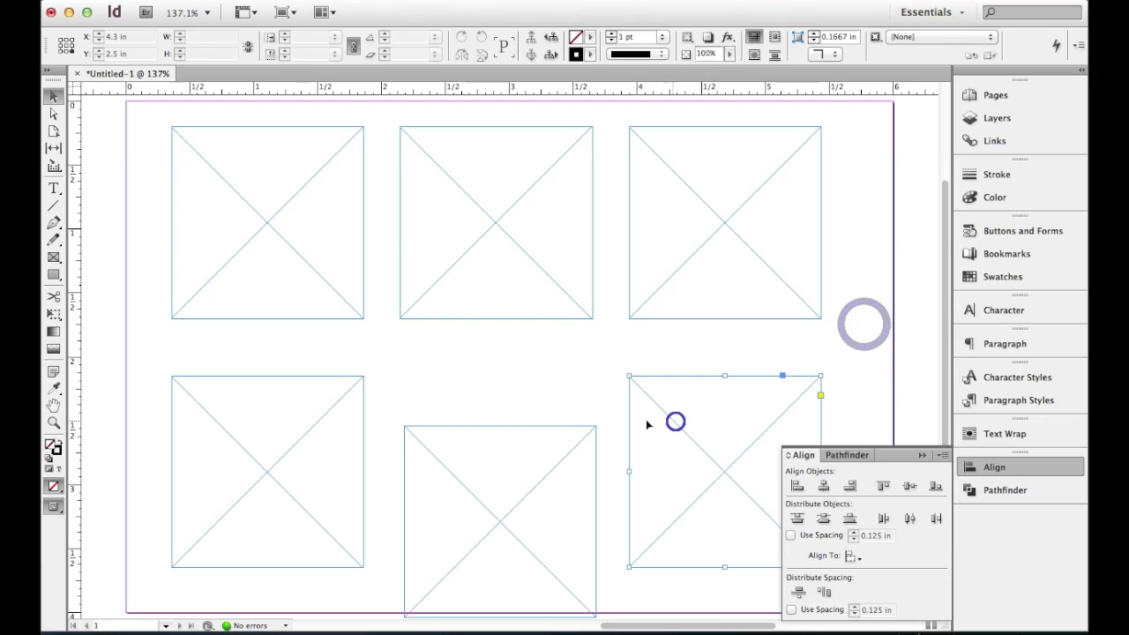
pyautogui.keyDown('shift'); pyautogui.click(520, 459); pyautogui.keyUp('shift')
pyautogui.keyDown('shift'); pyautogui.click(275, 413); pyautogui.keyUp('shift')
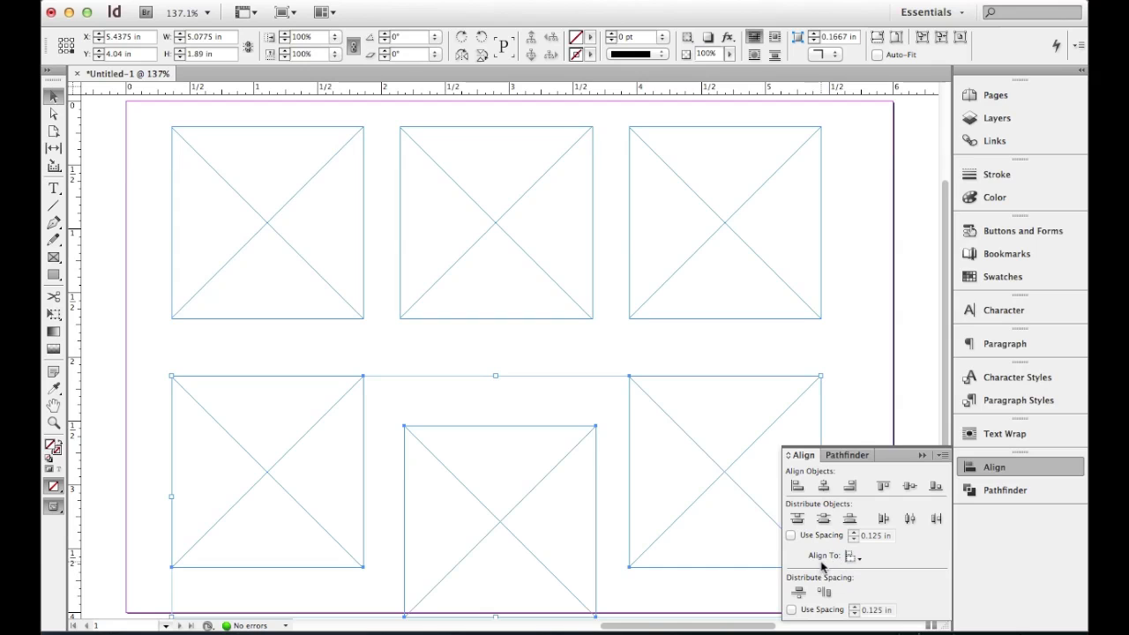
pyautogui.click(912, 518)
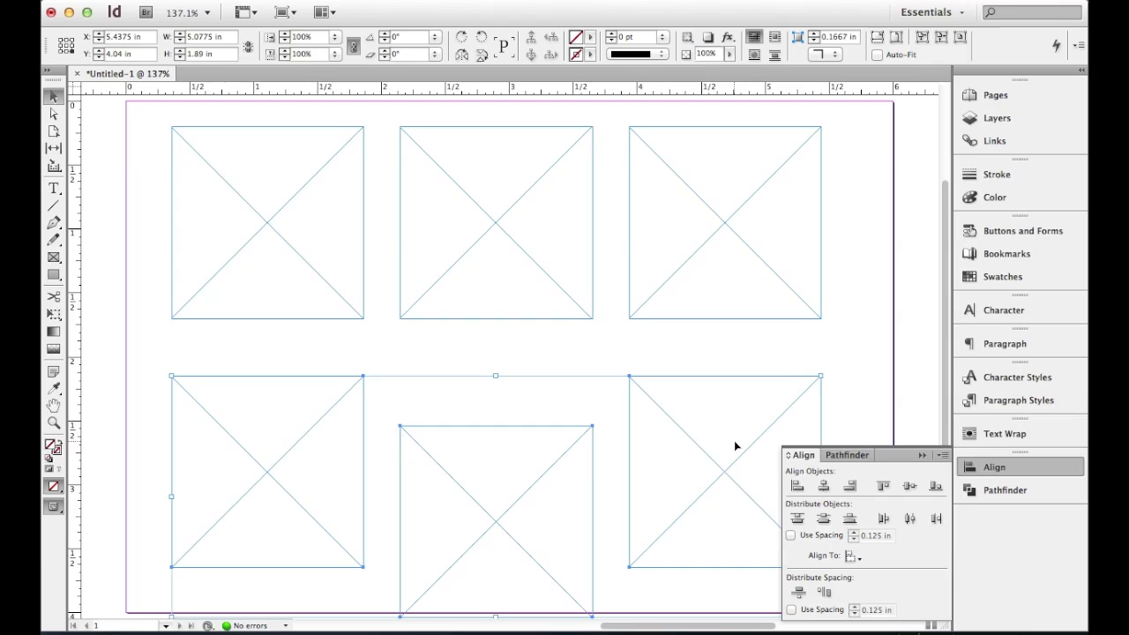
pyautogui.click(714, 353)
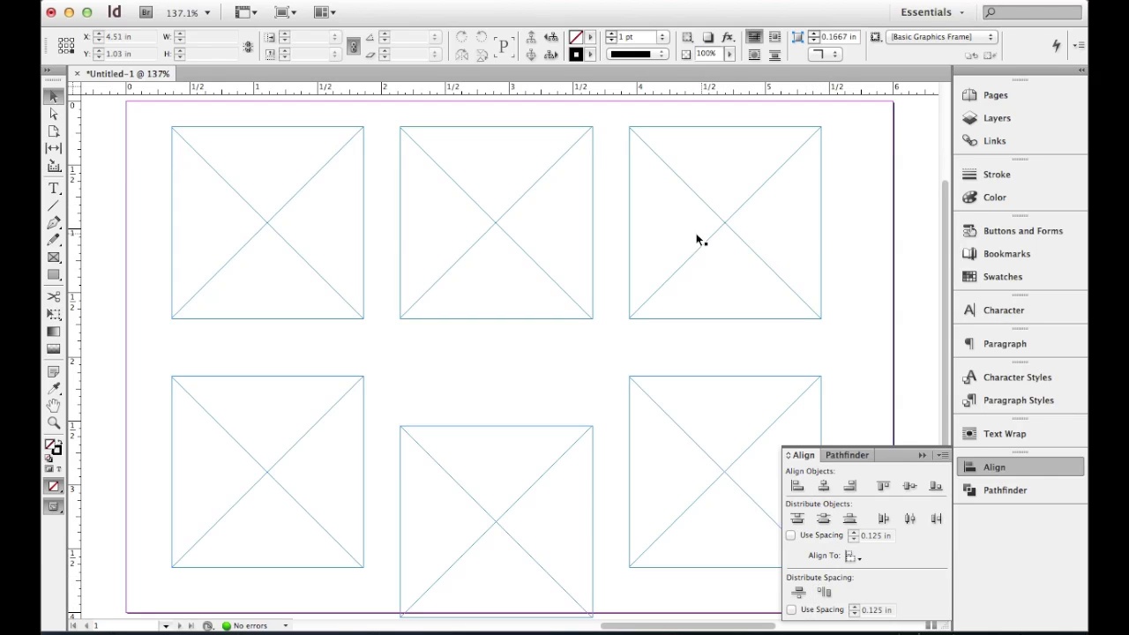
# - Distribute the horizontal space between the three upper frames at 0.125 in, using the upper-left frame as the key object
pyautogui.click(854, 241)
pyautogui.moveTo(852, 216); pyautogui.dragTo(284, 262)
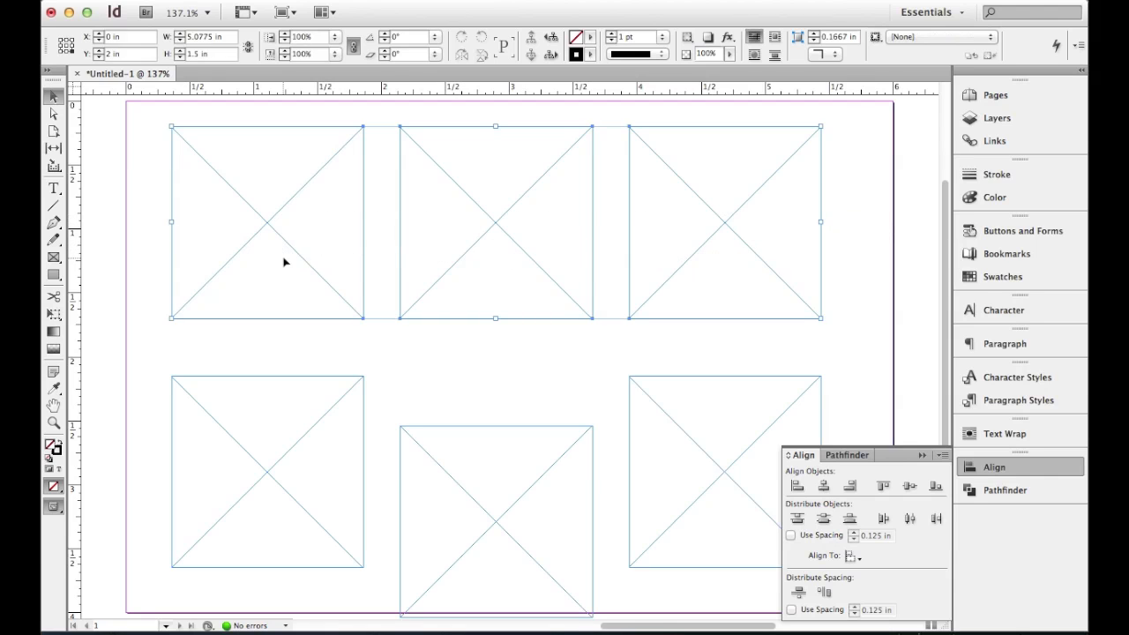
pyautogui.click(279, 209)
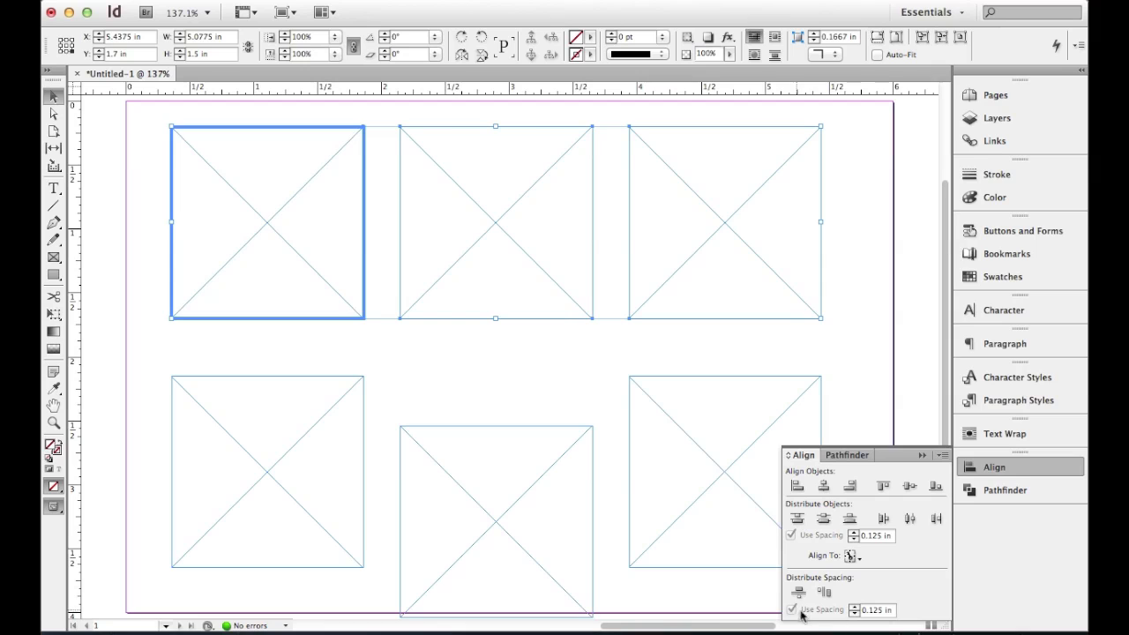
pyautogui.click(880, 609)
pyautogui.doubleClick(882, 610)
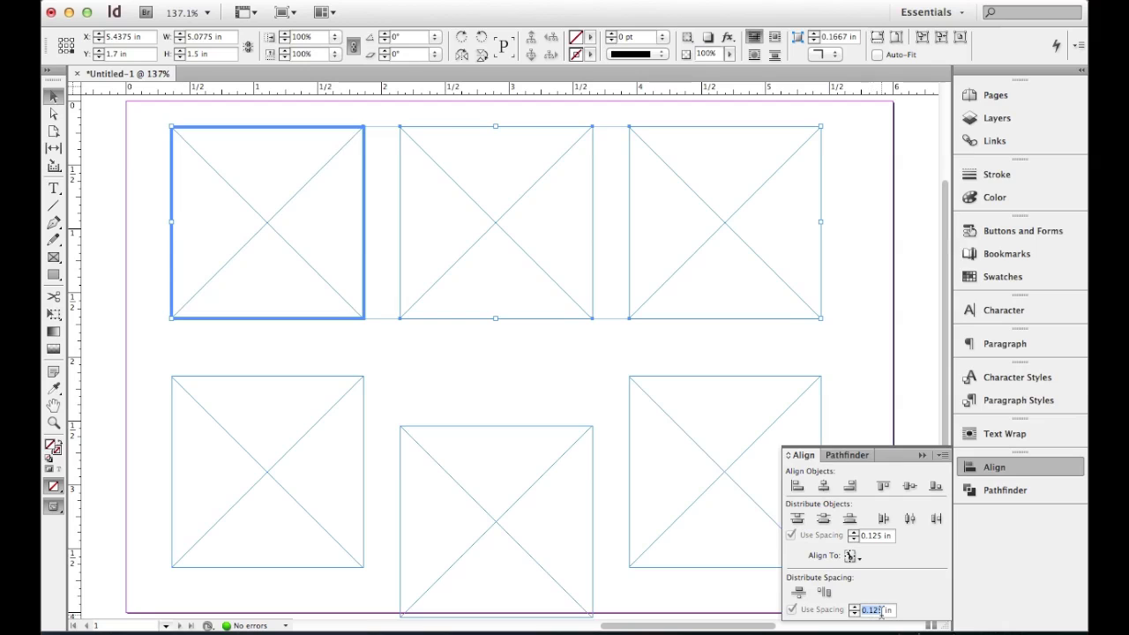
pyautogui.click(825, 593)
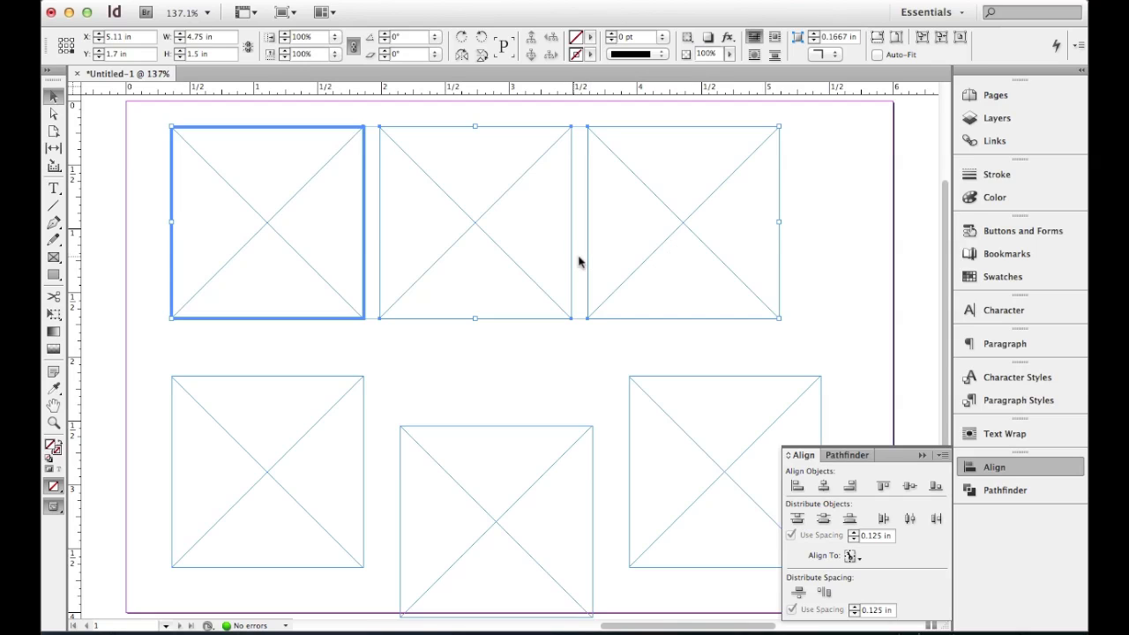
pyautogui.click(367, 351)
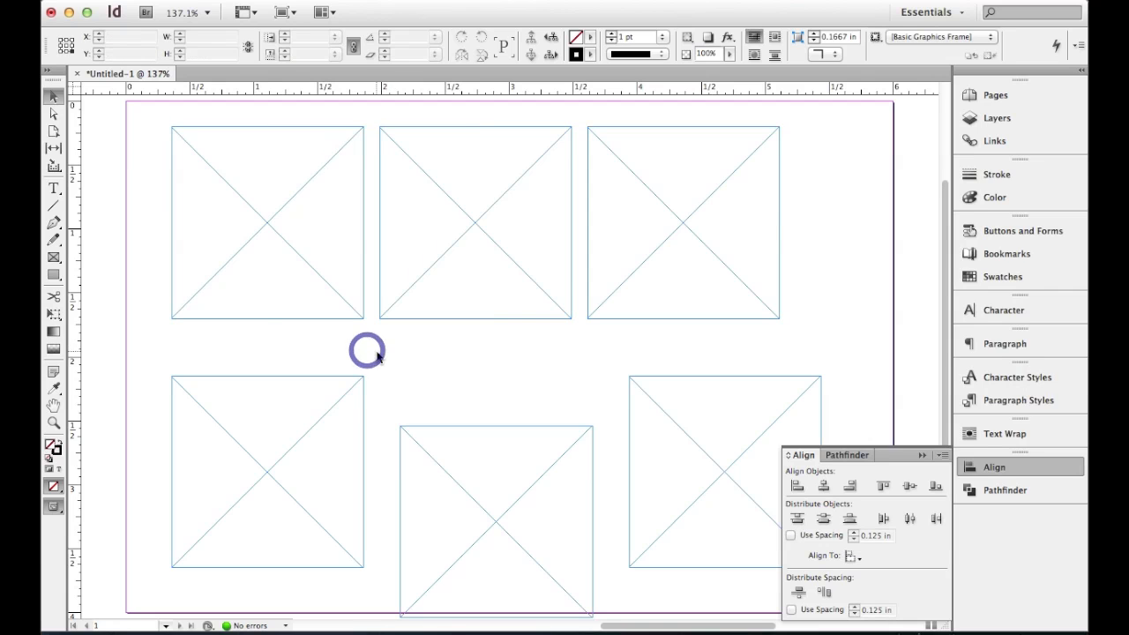
# - Distribute the vertical space between the two left-column frames at 0.125 in, using the upper-left frame as the key object
pyautogui.click(296, 269)
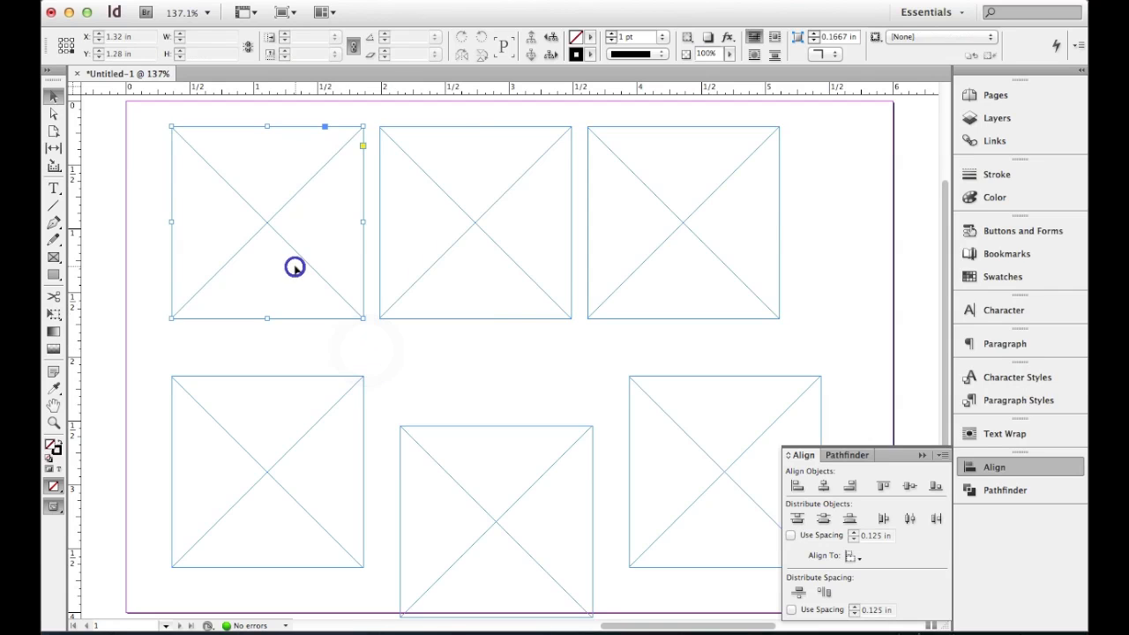
pyautogui.keyDown('shift'); pyautogui.click(249, 481); pyautogui.keyUp('shift')
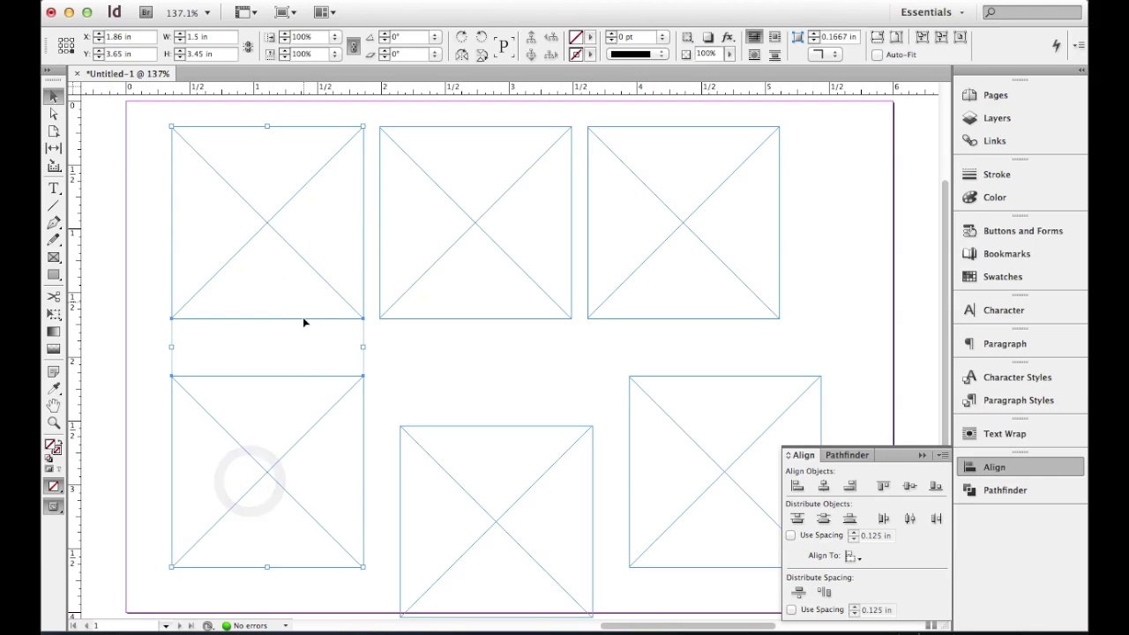
pyautogui.click(278, 237)
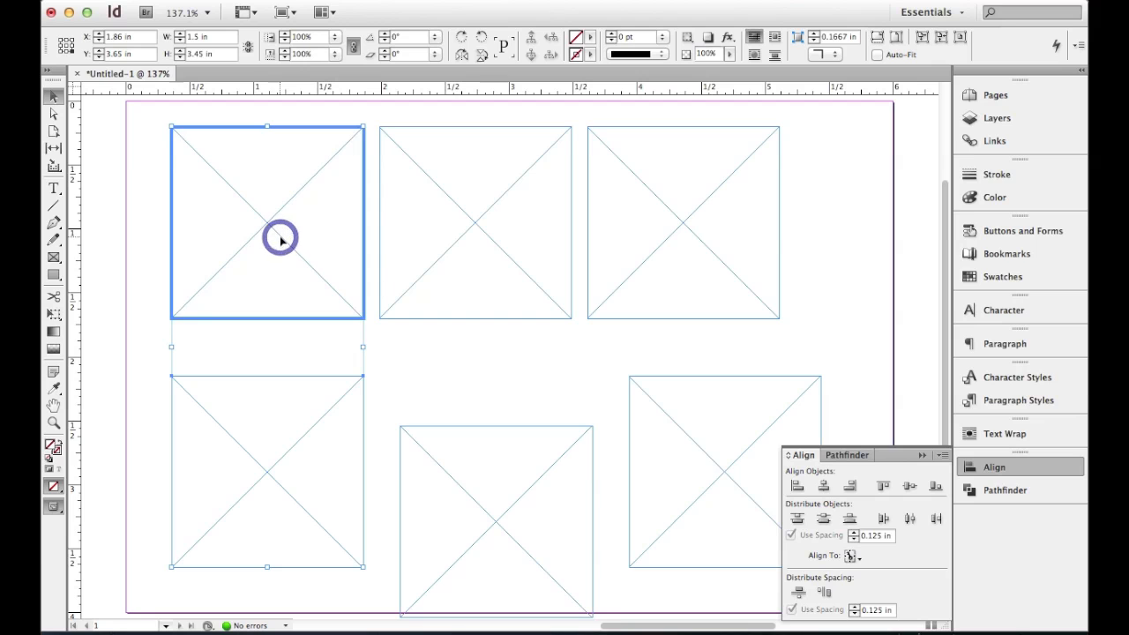
pyautogui.moveTo(856, 615)
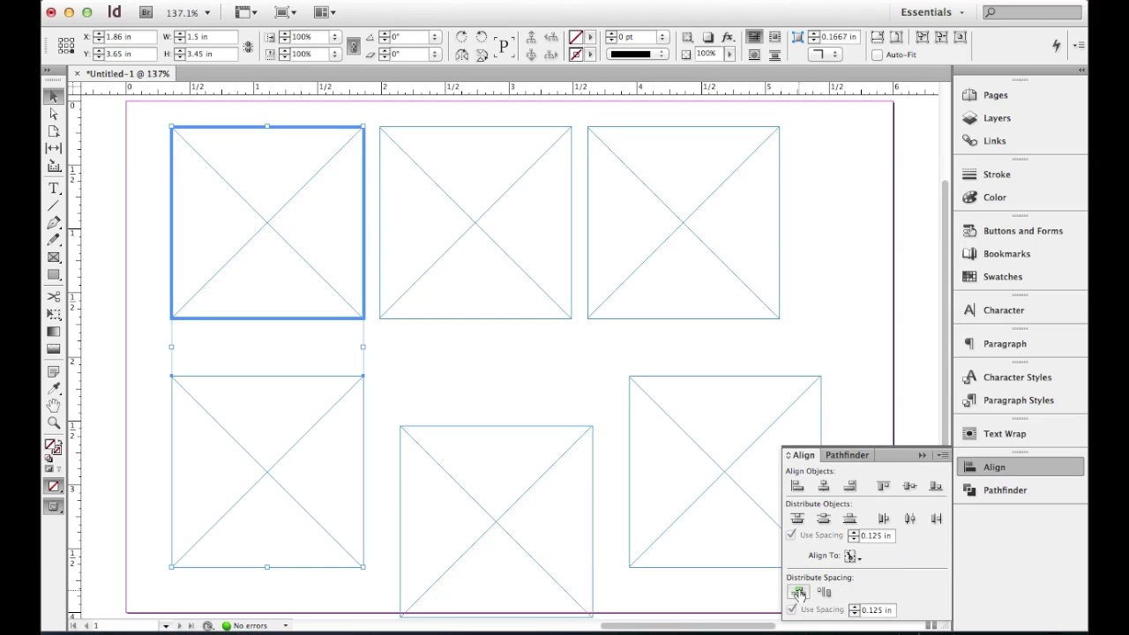
pyautogui.click(798, 592)
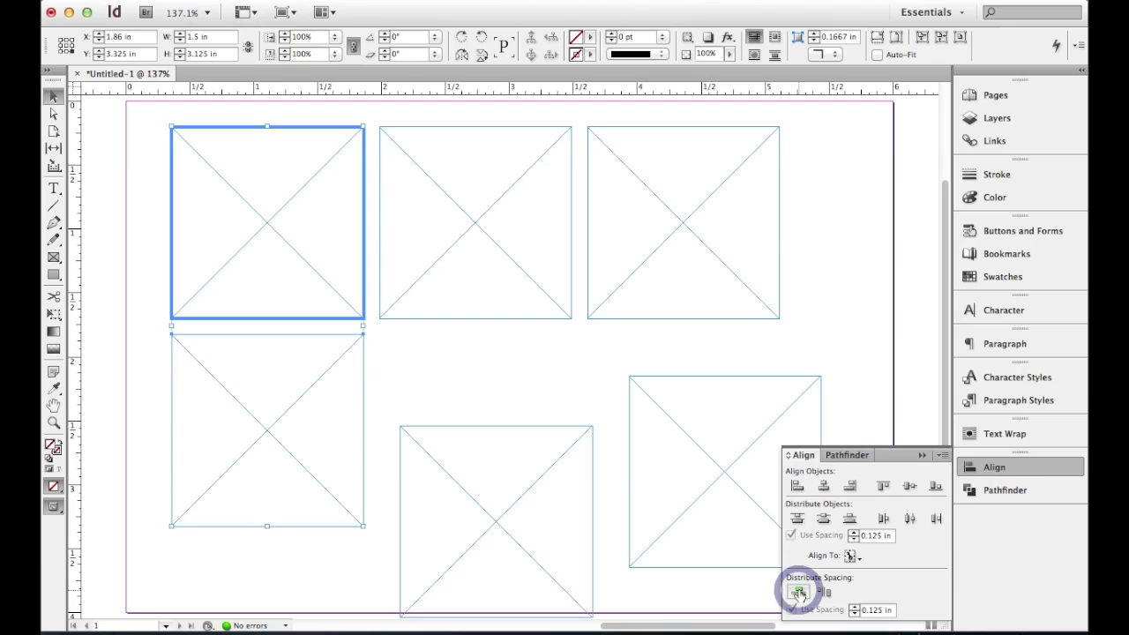
pyautogui.click(310, 378)
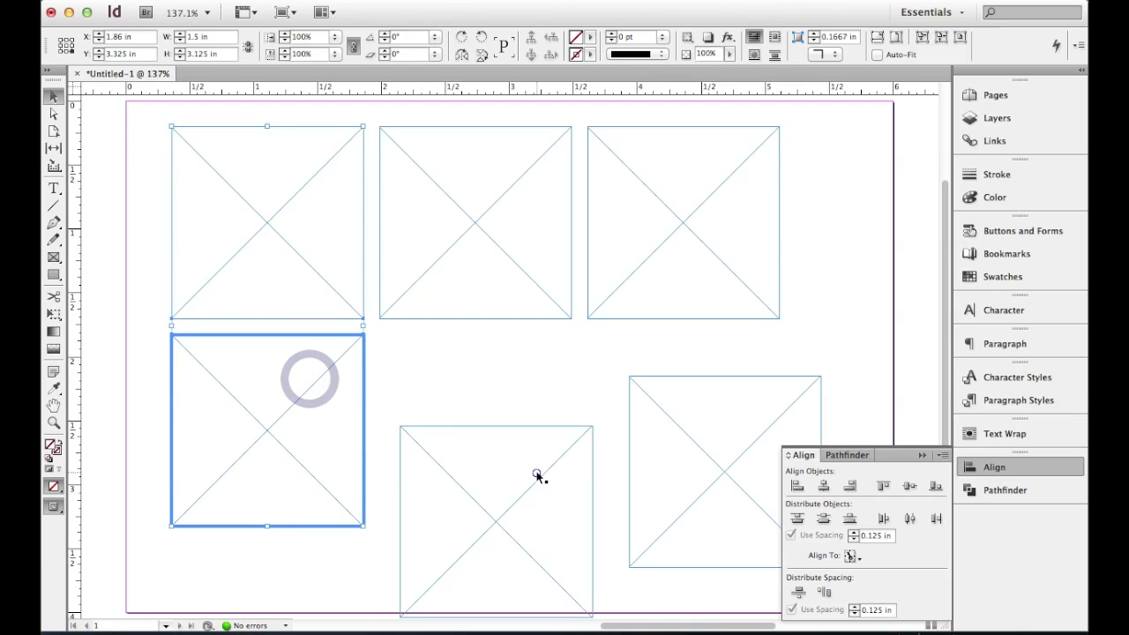
pyautogui.click(684, 354)
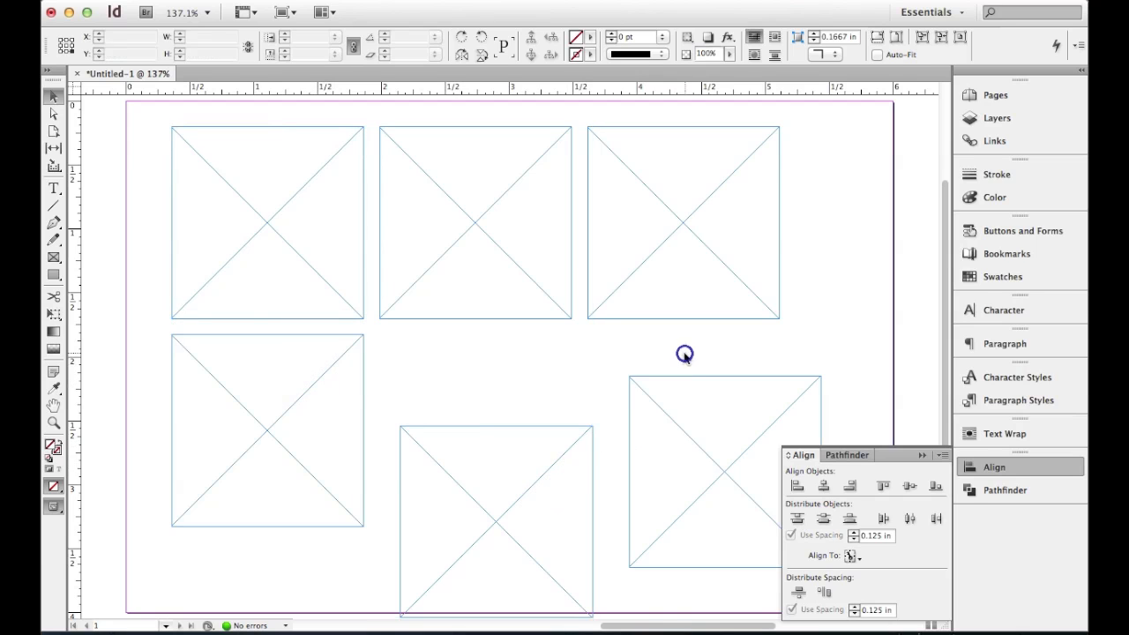
# - Top-align the three lower frames to the lower-left frame as key object and distribute their horizontal space at 0.125 in
pyautogui.click(255, 391)
pyautogui.keyDown('shift'); pyautogui.click(484, 455); pyautogui.keyUp('shift')
pyautogui.keyDown('shift'); pyautogui.click(712, 422); pyautogui.keyUp('shift')
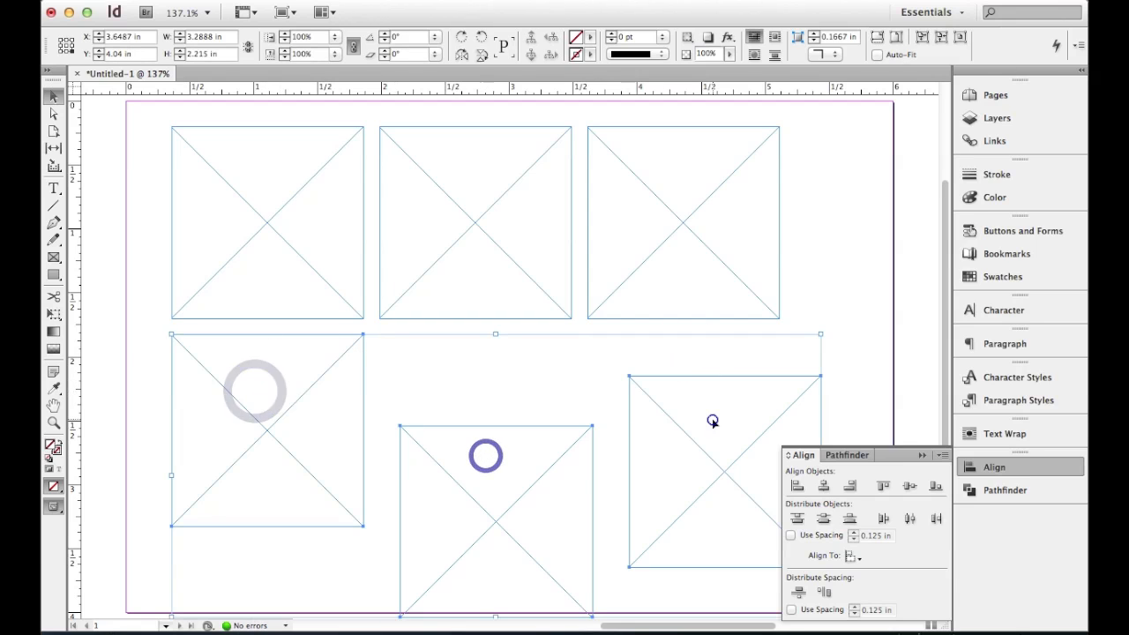
pyautogui.click(281, 416)
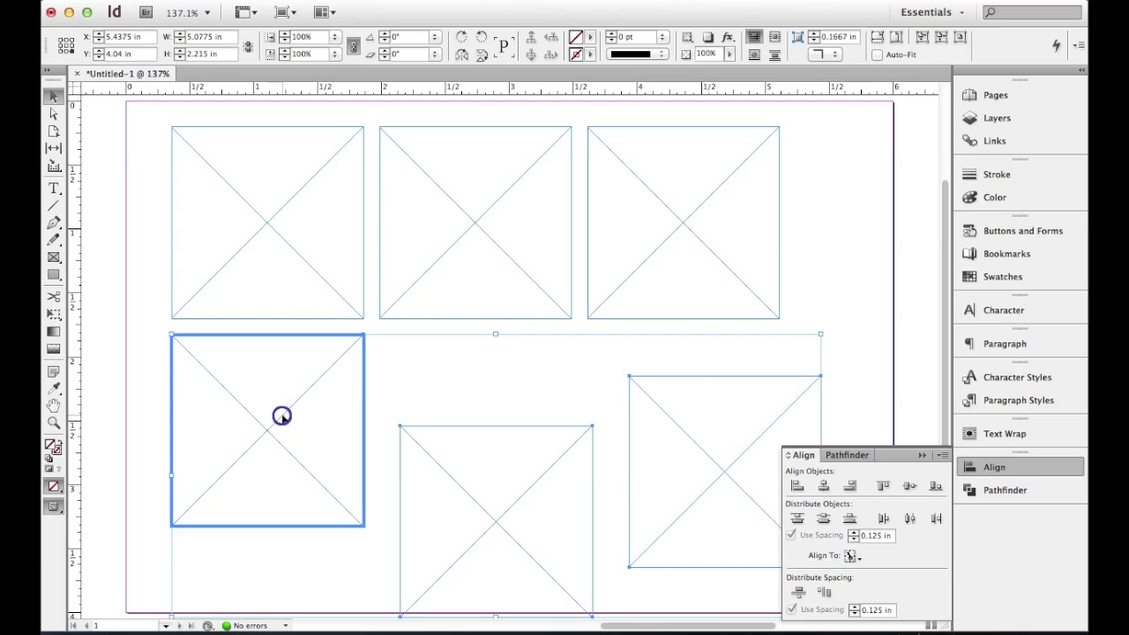
pyautogui.click(885, 486)
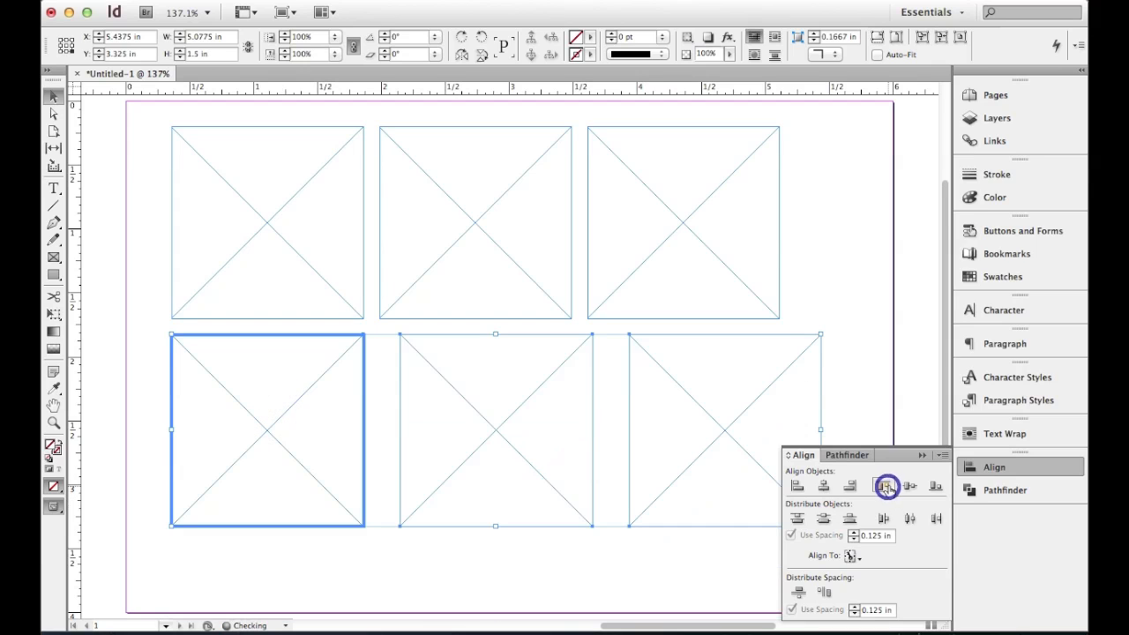
pyautogui.click(823, 594)
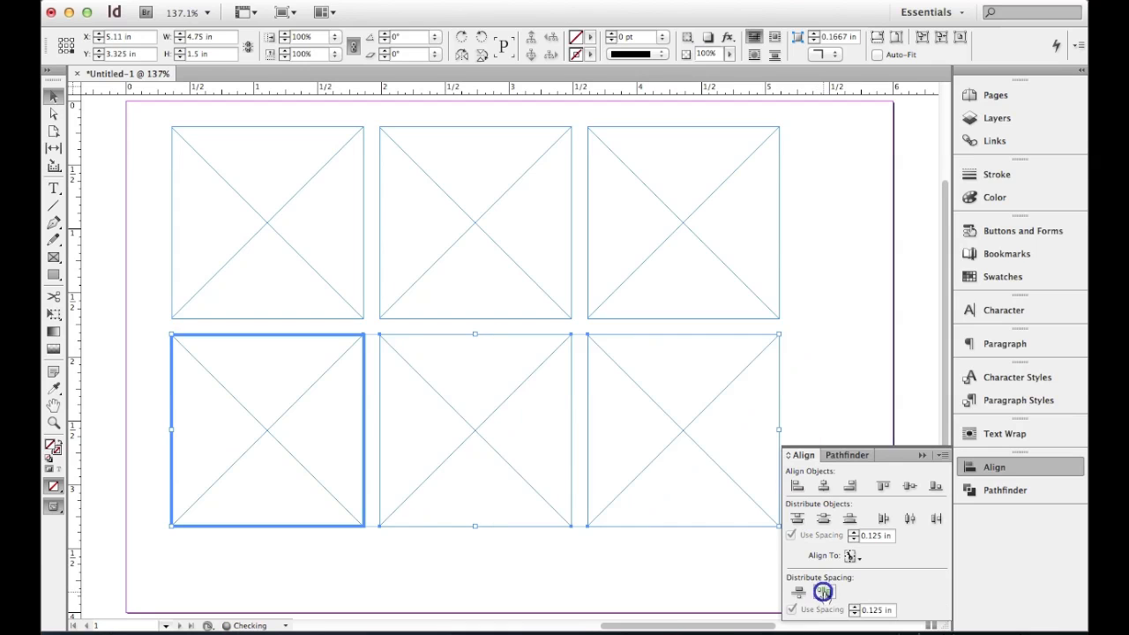
pyautogui.click(836, 367)
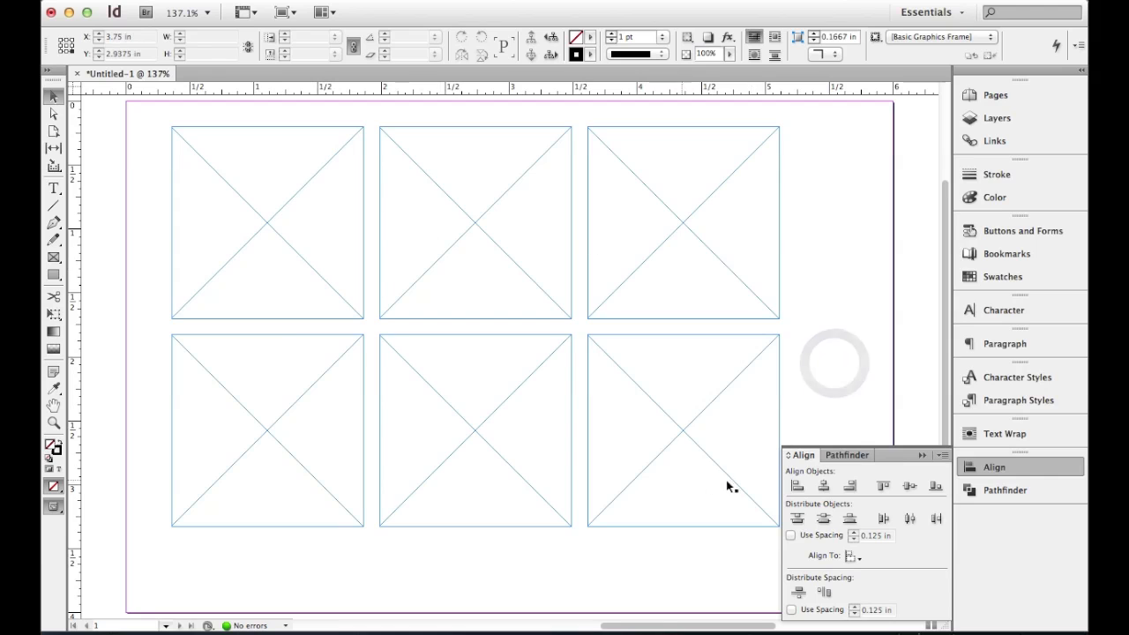